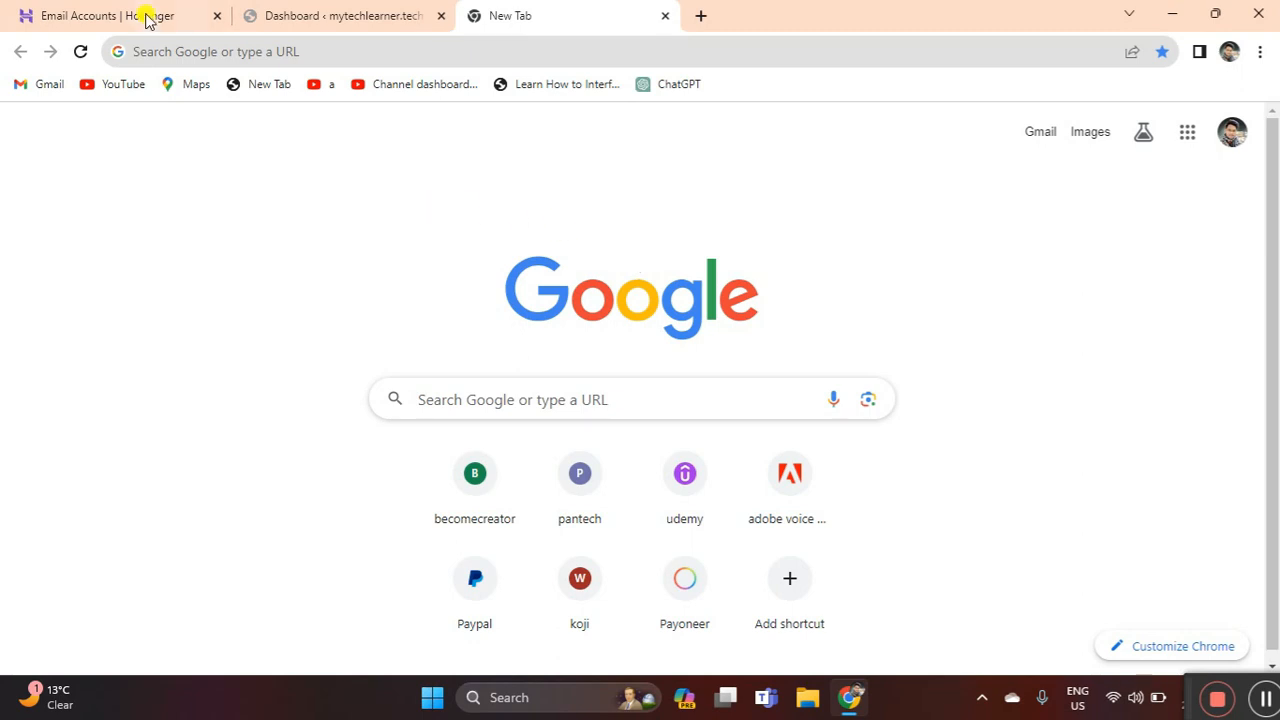
- Switch to the Hostinger email accounts page and examine the mailbox listed under Manage Email Accounts
mouse_move(145, 19)
click(128, 10)
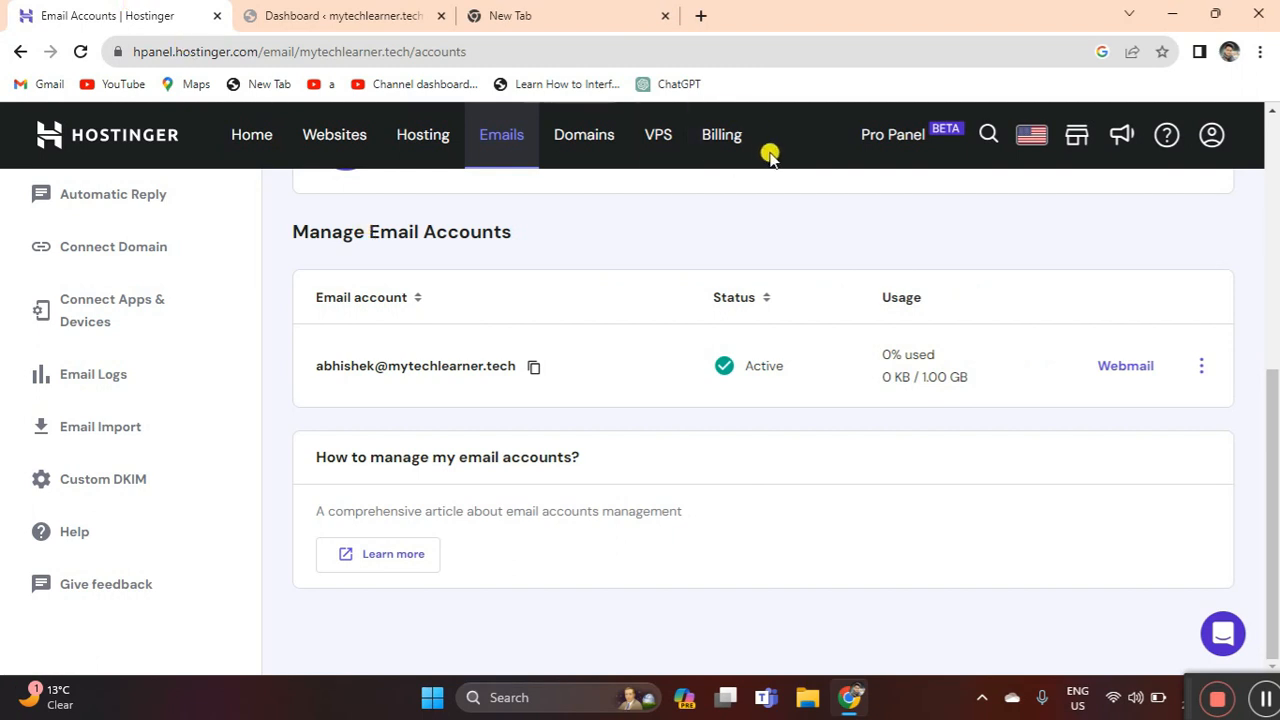
scroll(1273, 366, up, 1)
scroll(1273, 366, down, 1)
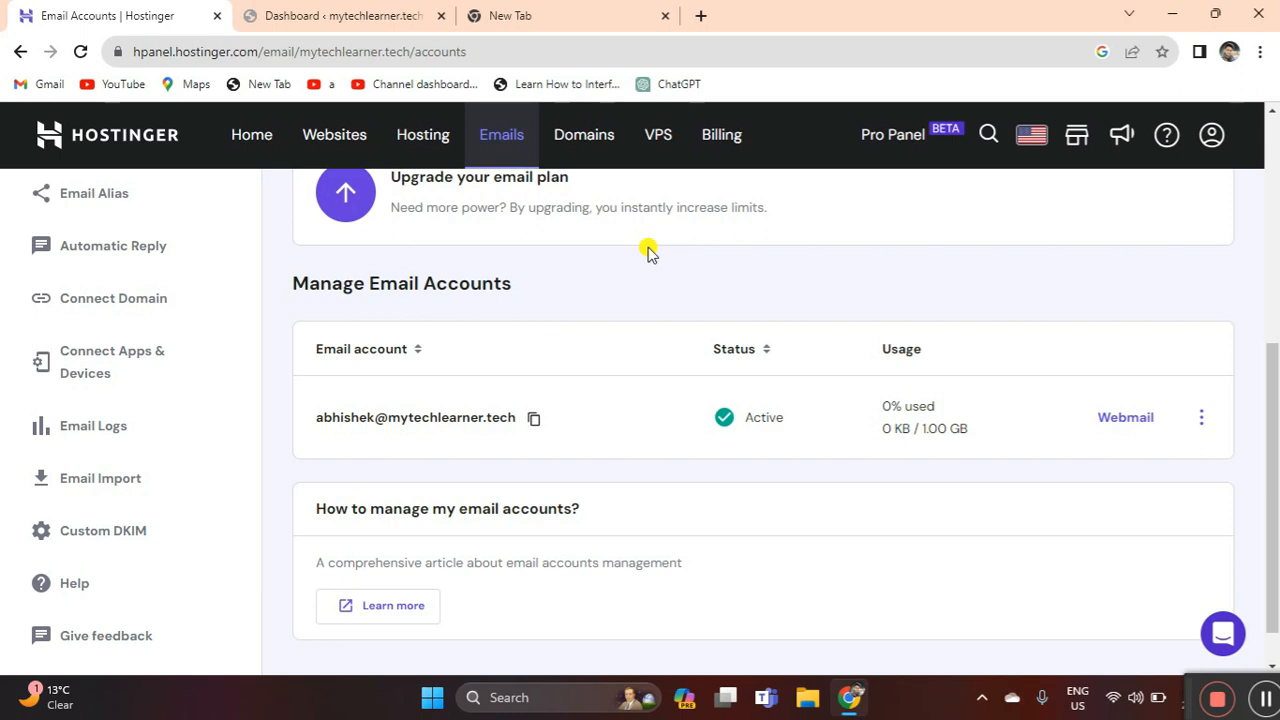
- From the WordPress dashboard, open the mytechlearner.tech storefront in a new tab and view its home page
click(362, 18)
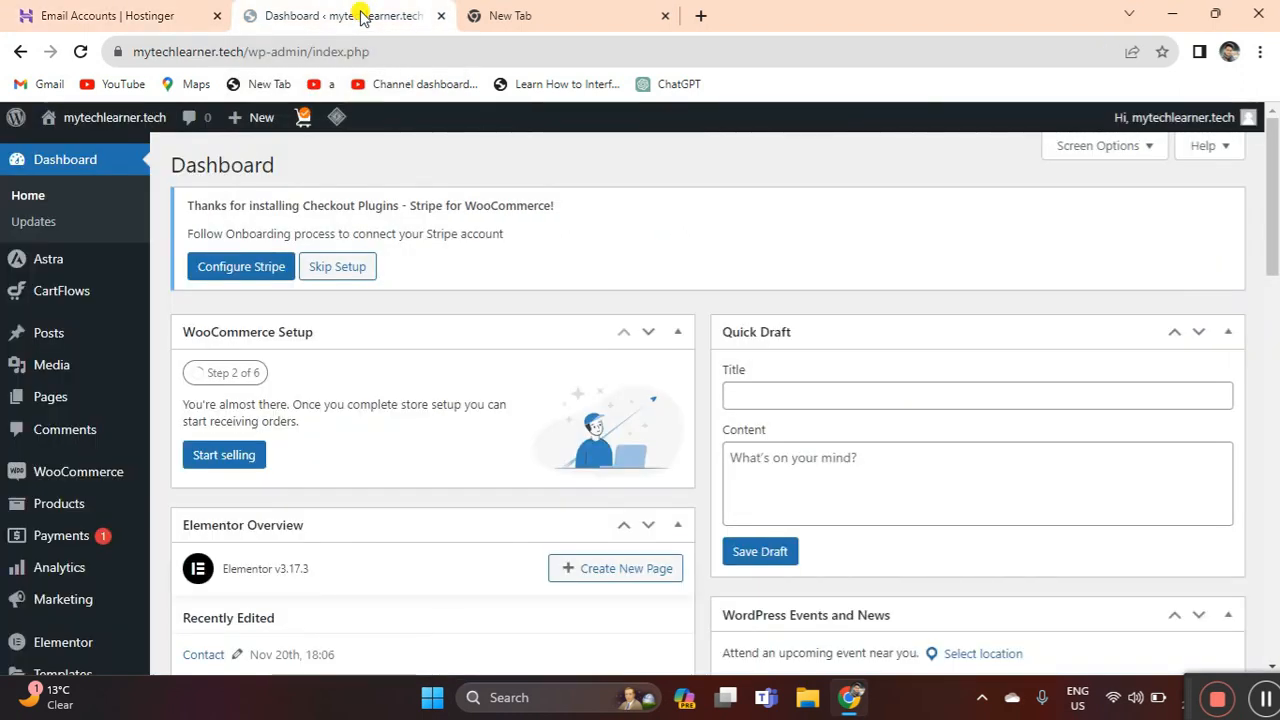
mouse_move(130, 117)
right_click(75, 152)
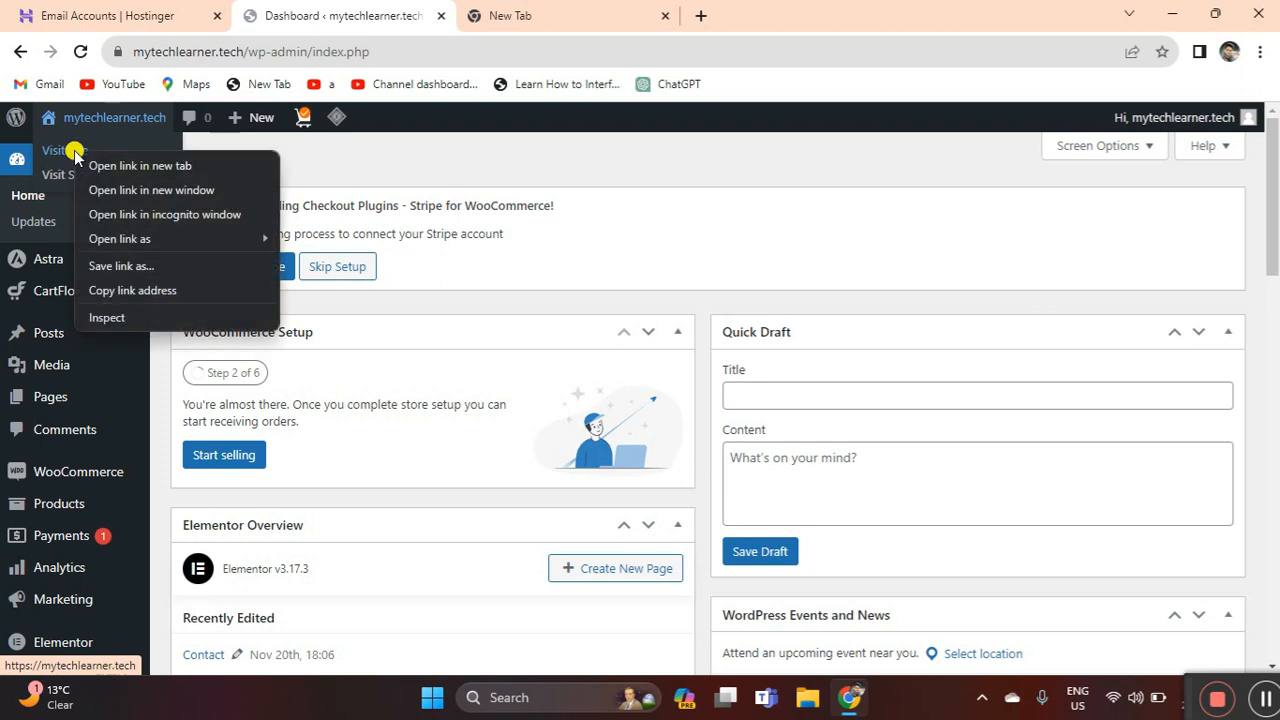
click(110, 165)
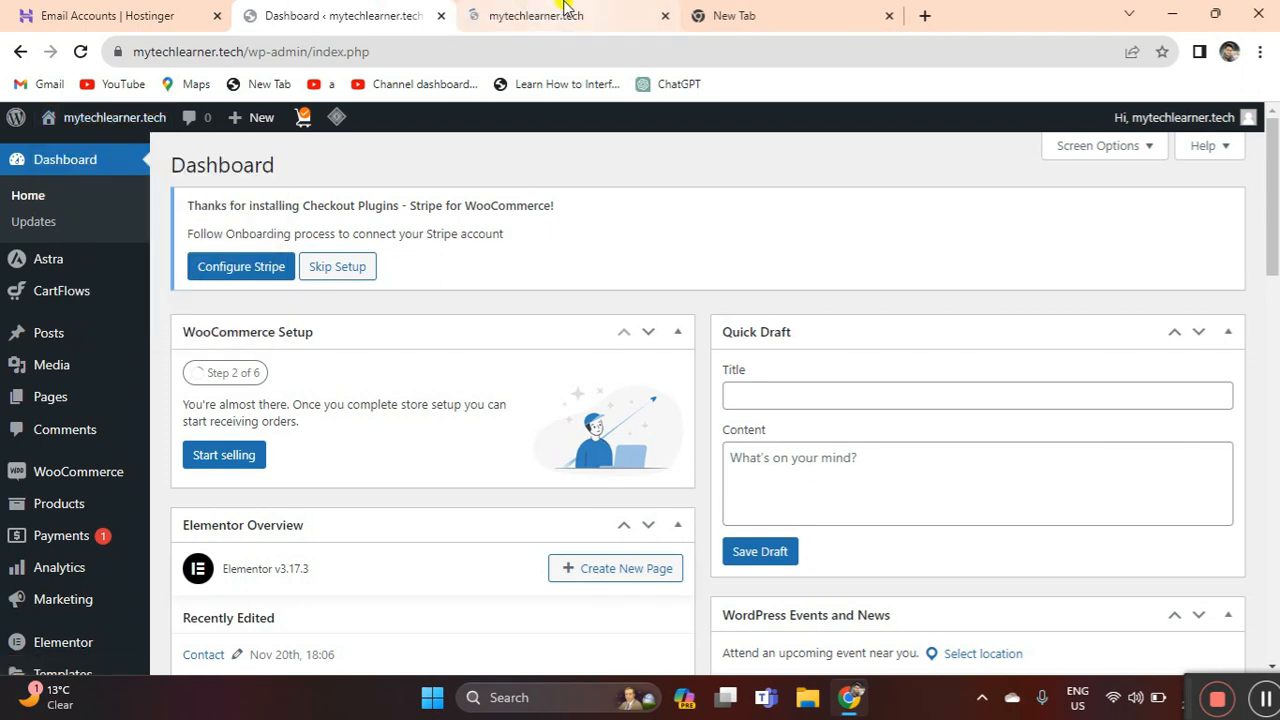
click(565, 12)
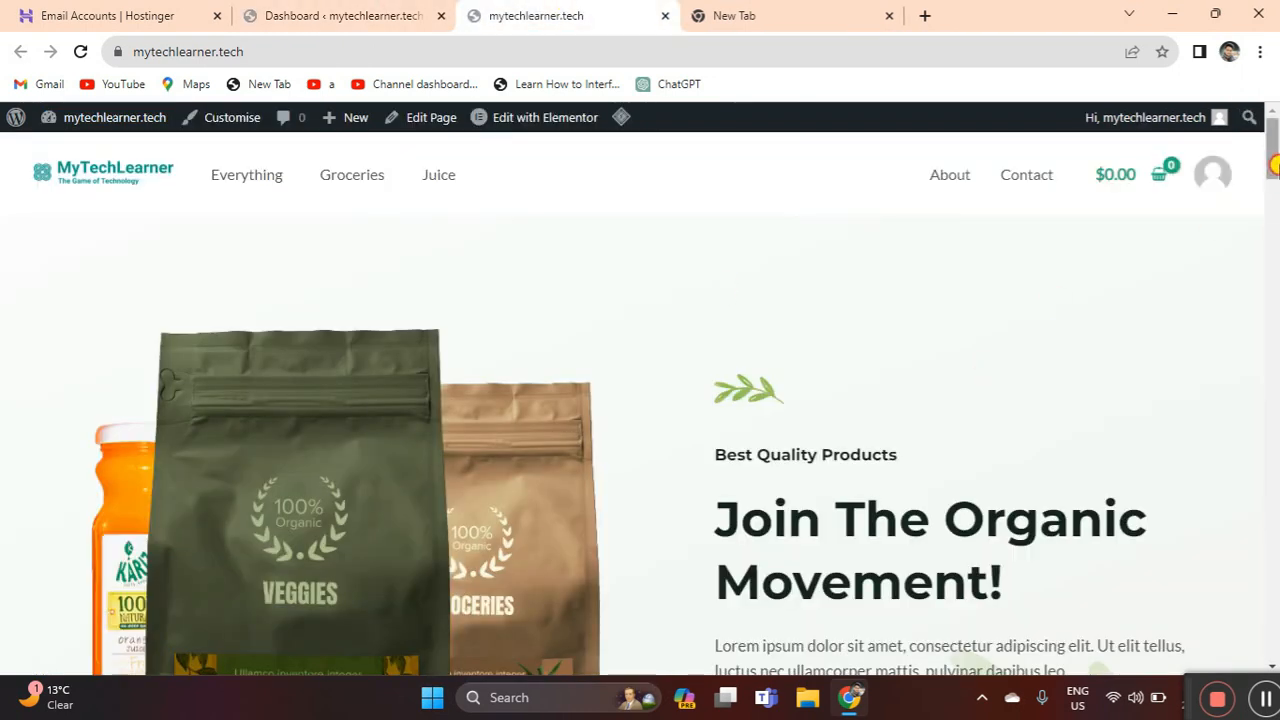
mouse_move(1273, 165)
mouse_down()
mouse_move(1274, 457)
mouse_move(1273, 140)
mouse_up()
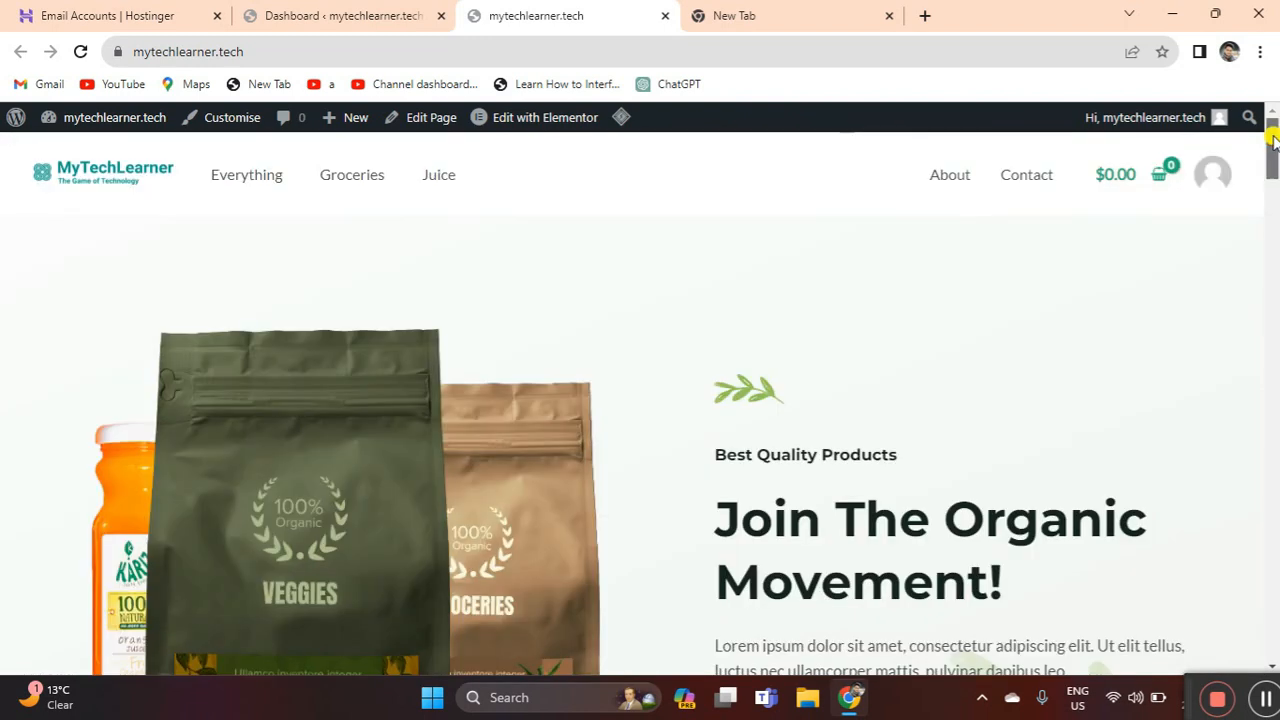
- In the WordPress dashboard, search the new plugins for "smtp" and install WP Mail SMTP by WPForms
click(298, 15)
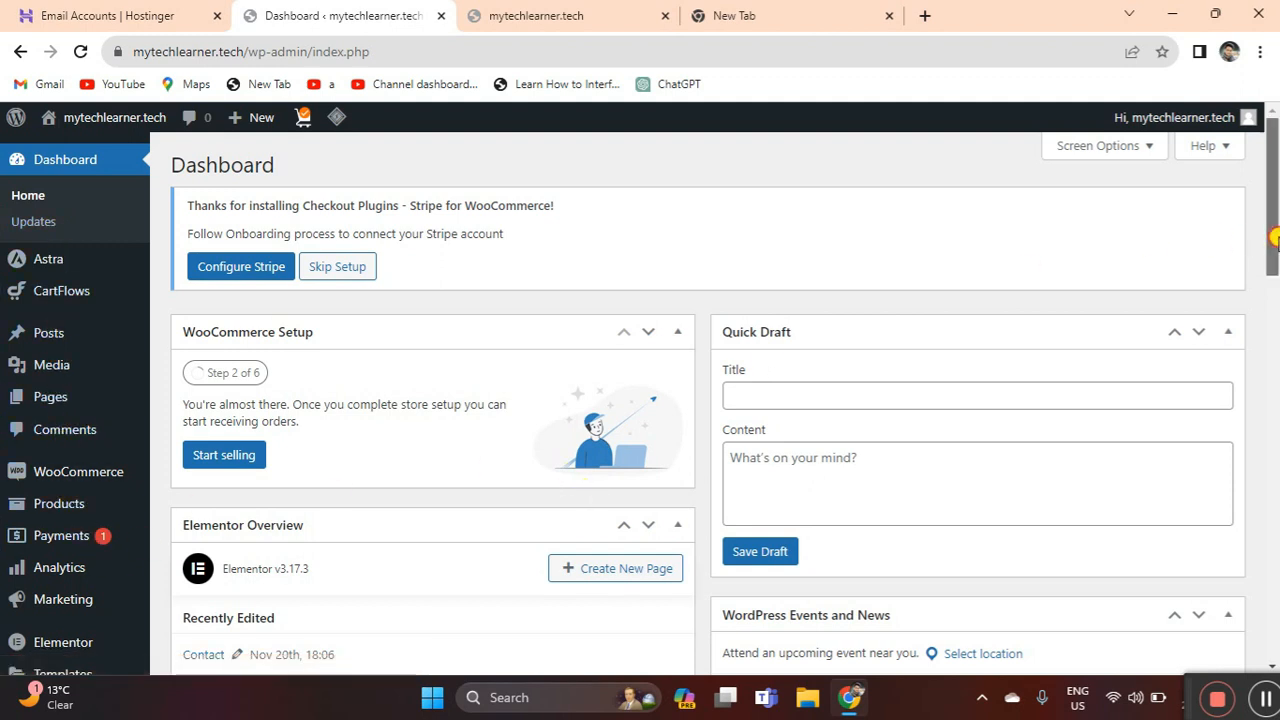
drag(1273, 245, 1275, 388)
mouse_move(108, 482)
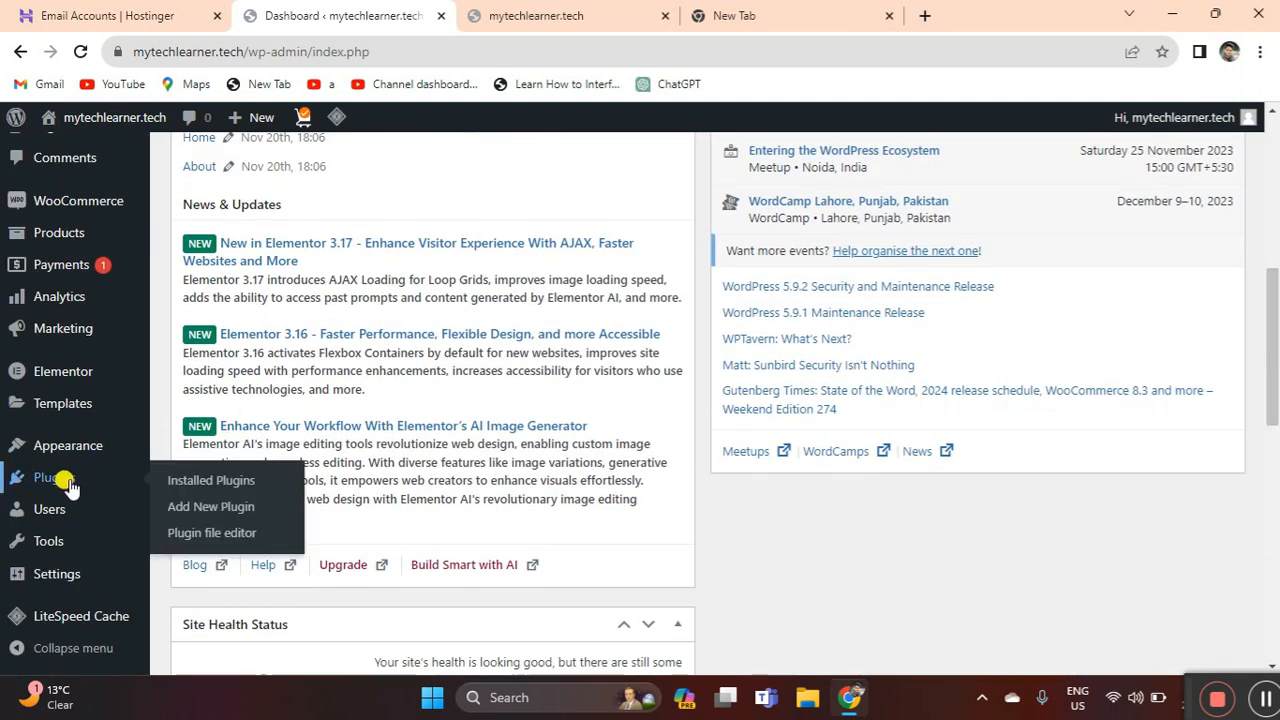
click(190, 510)
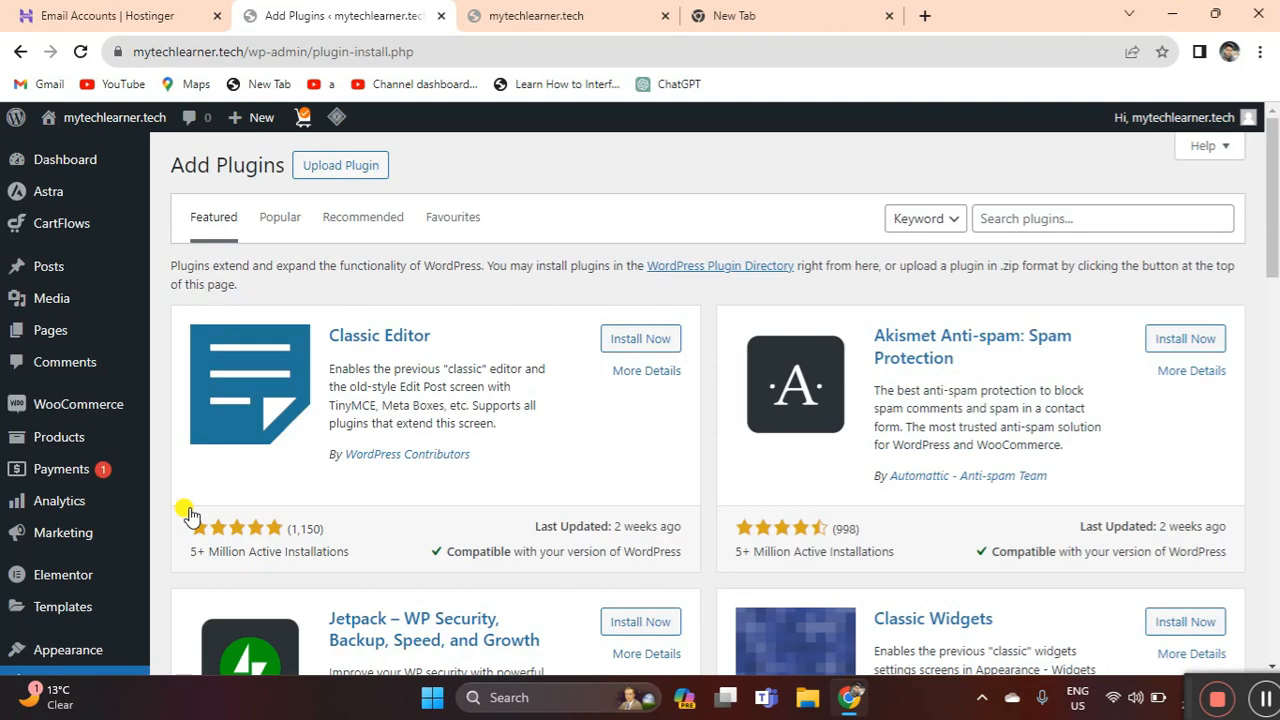
click(1028, 218)
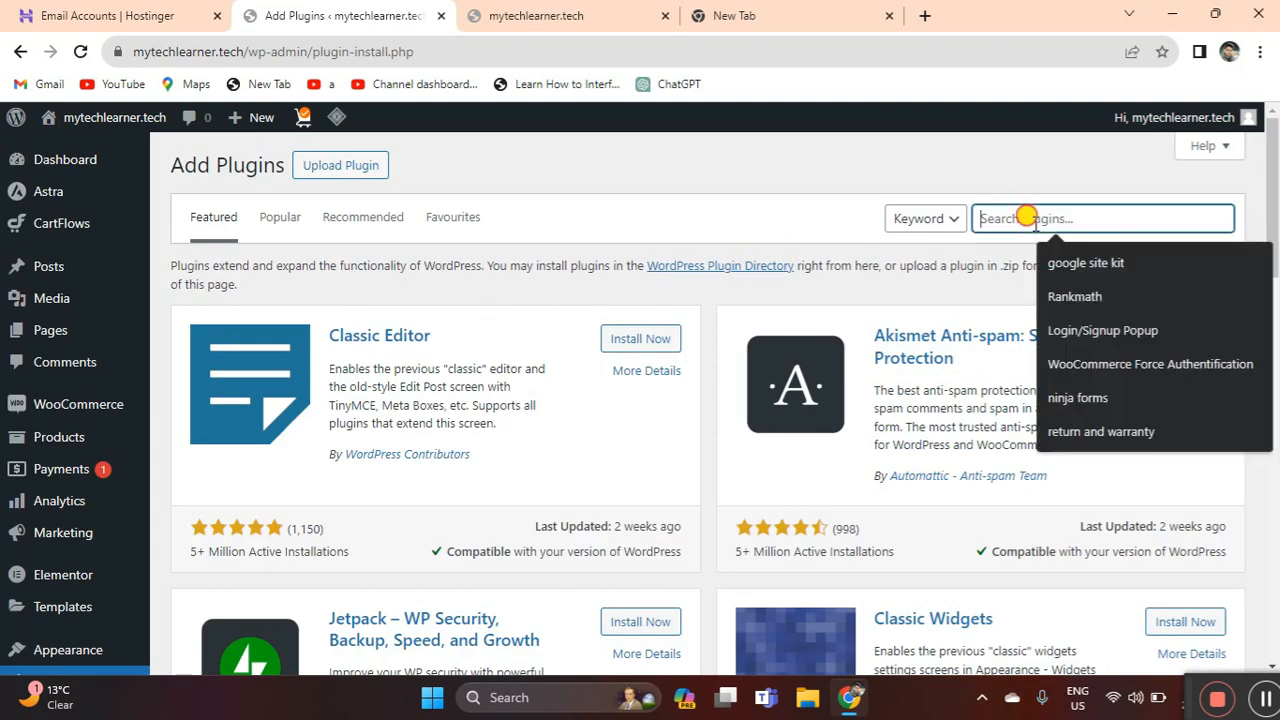
text(sm)
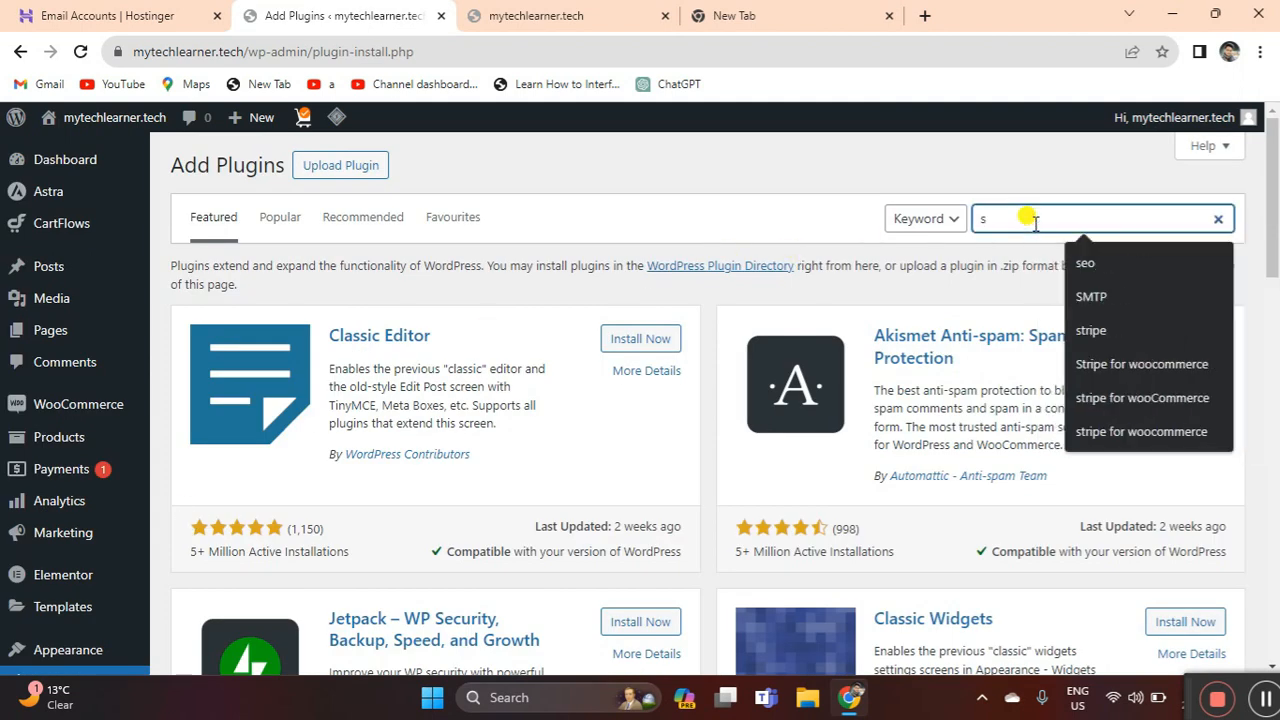
key(BackSpace)
text(mtp)
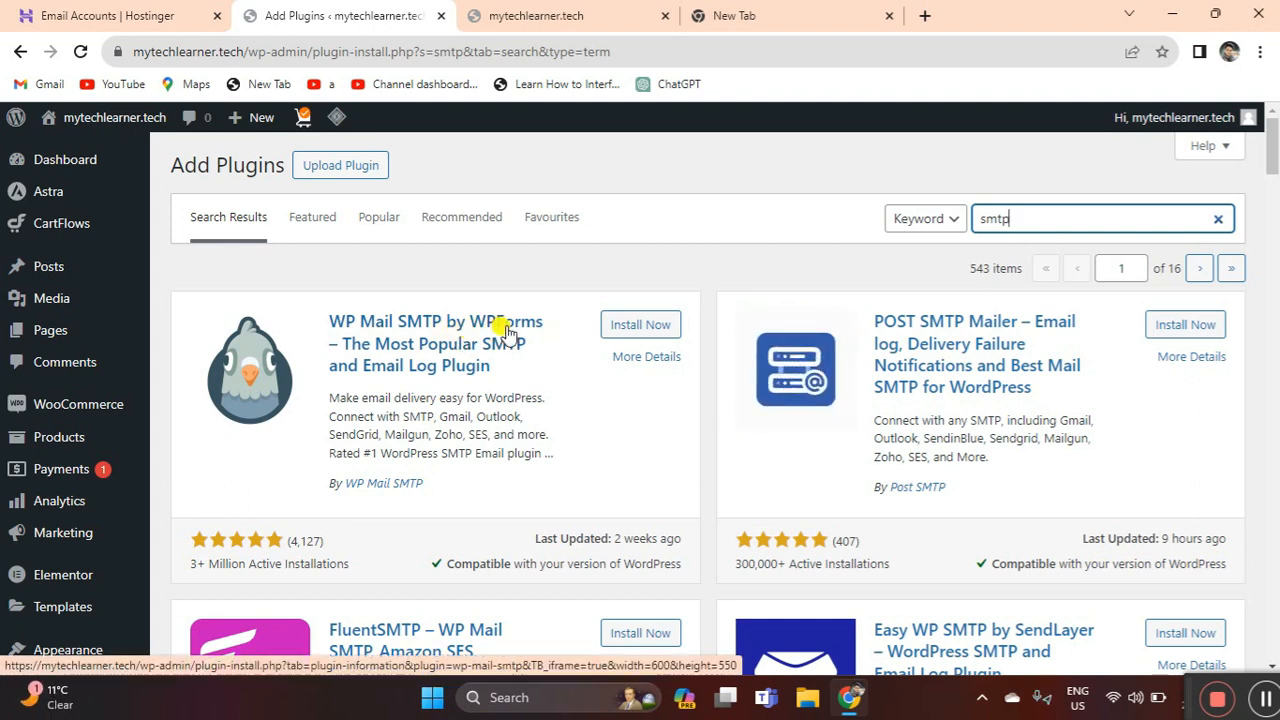
click(637, 325)
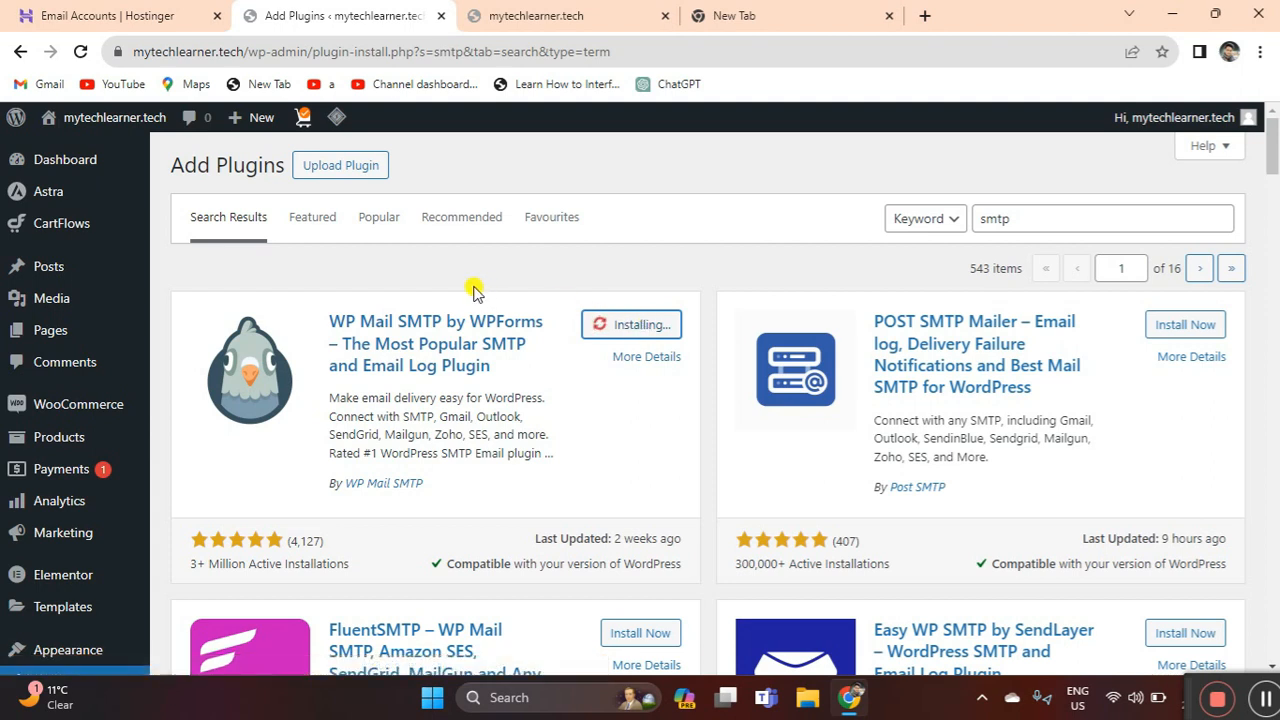
click(85, 12)
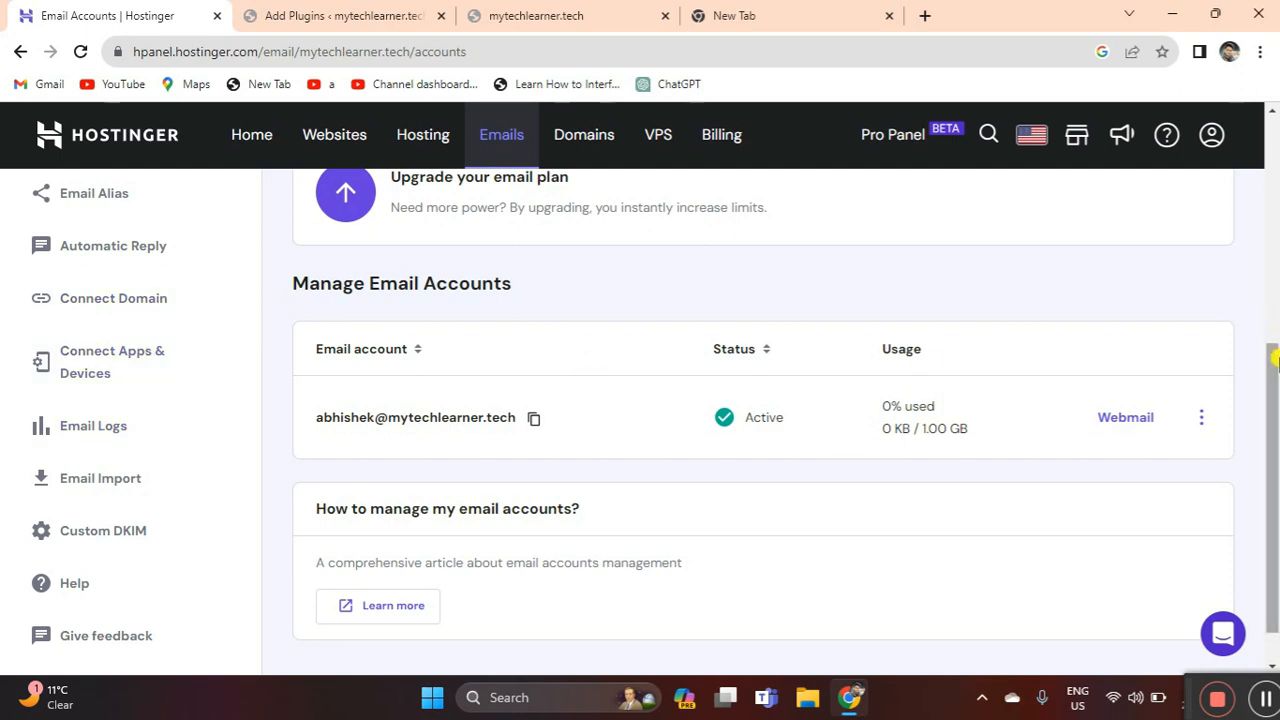
mouse_move(1274, 357)
mouse_down()
mouse_move(1274, 290)
mouse_move(1274, 360)
mouse_up()
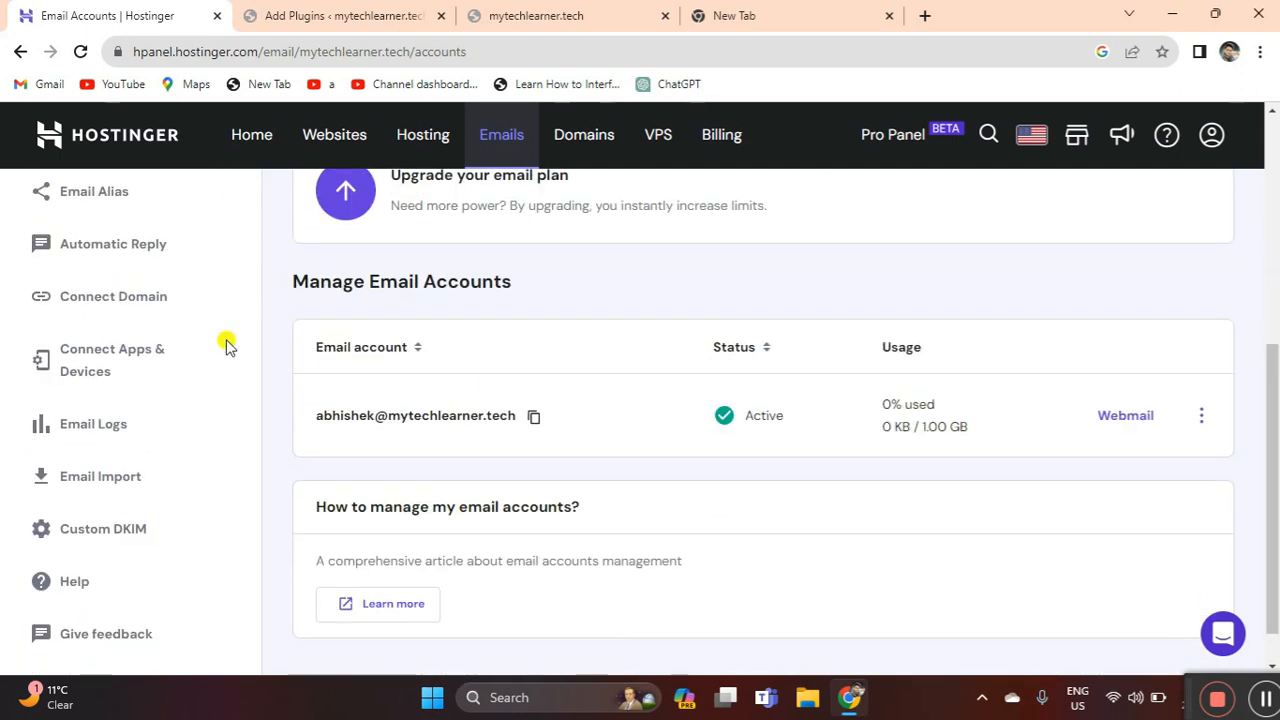
click(150, 300)
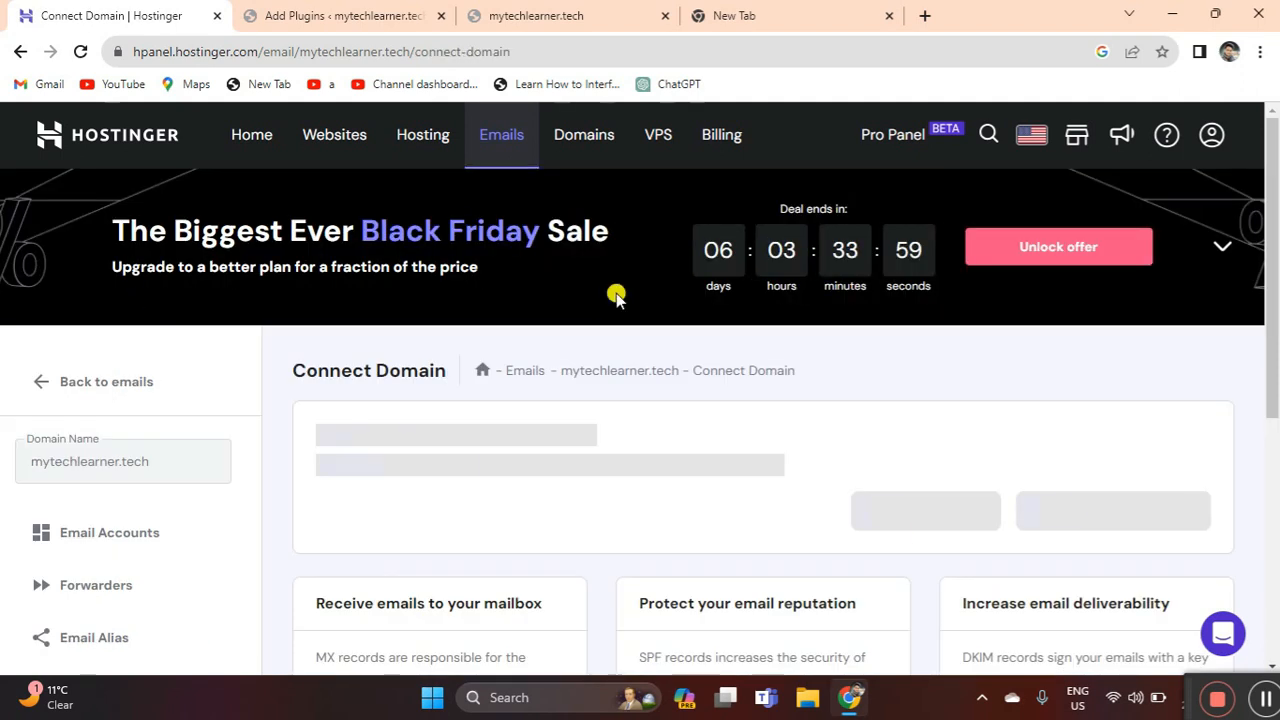
drag(1274, 380, 1262, 560)
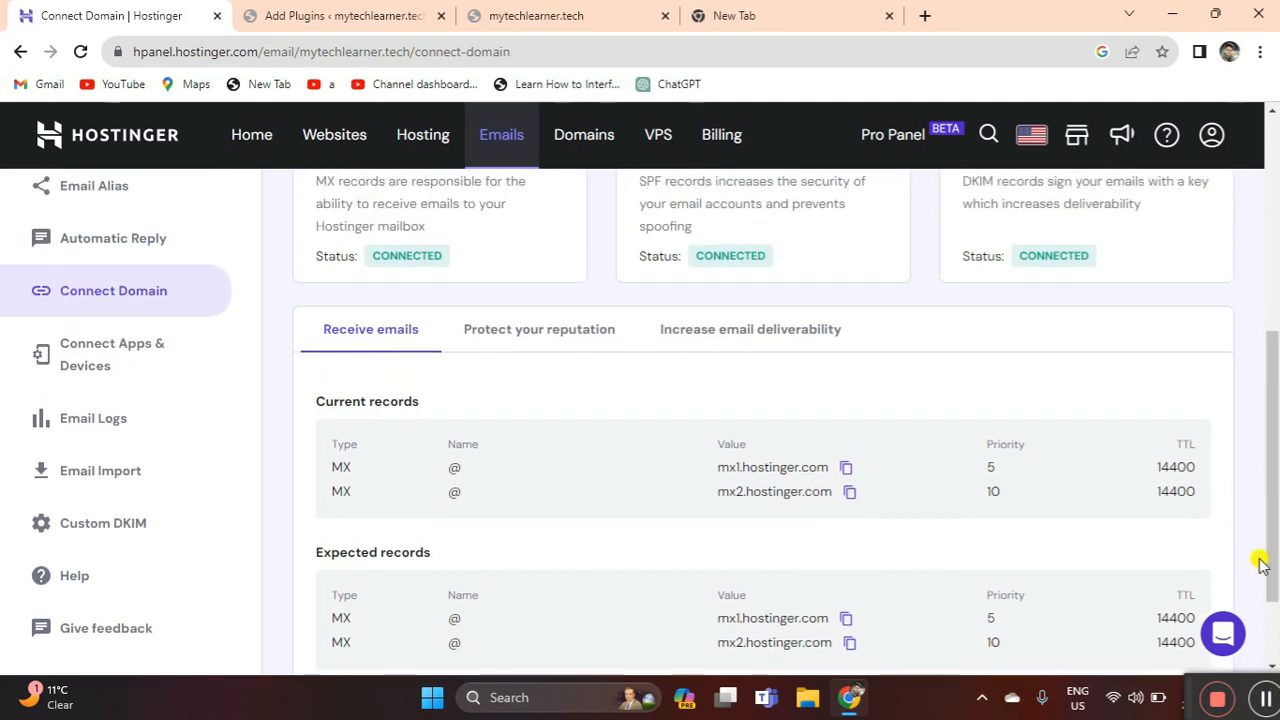
click(122, 360)
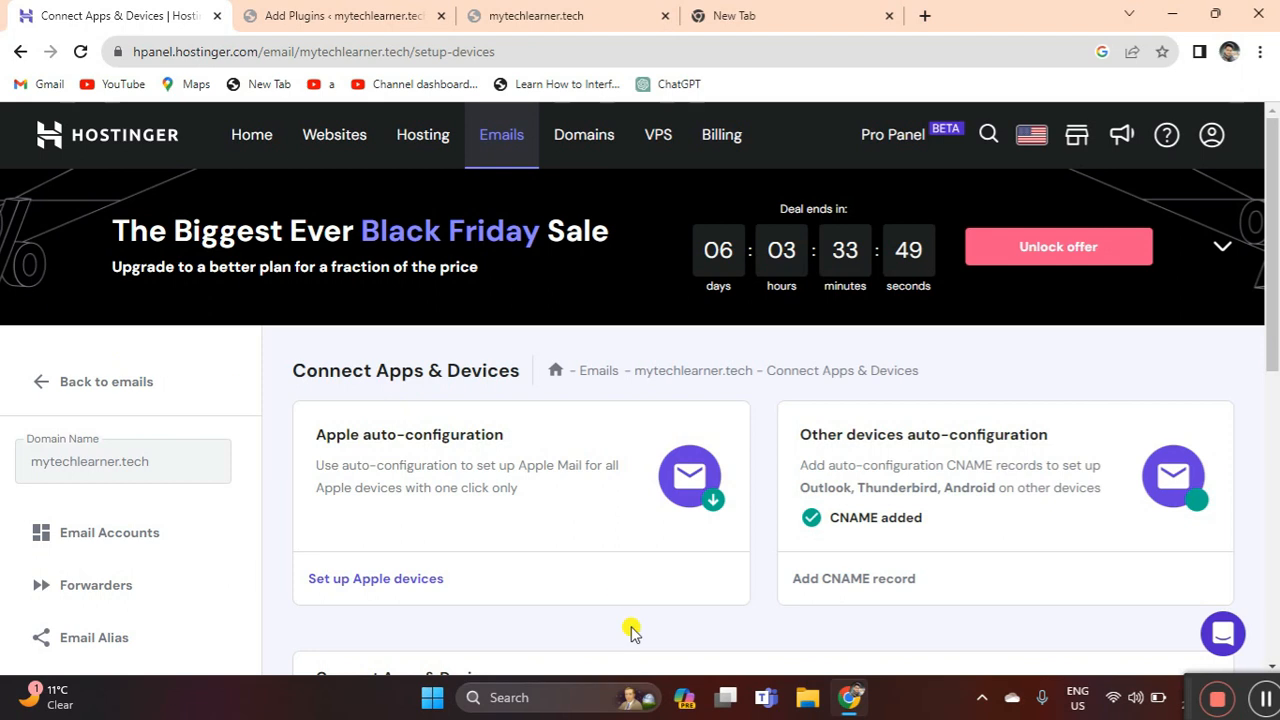
drag(1274, 272, 1274, 482)
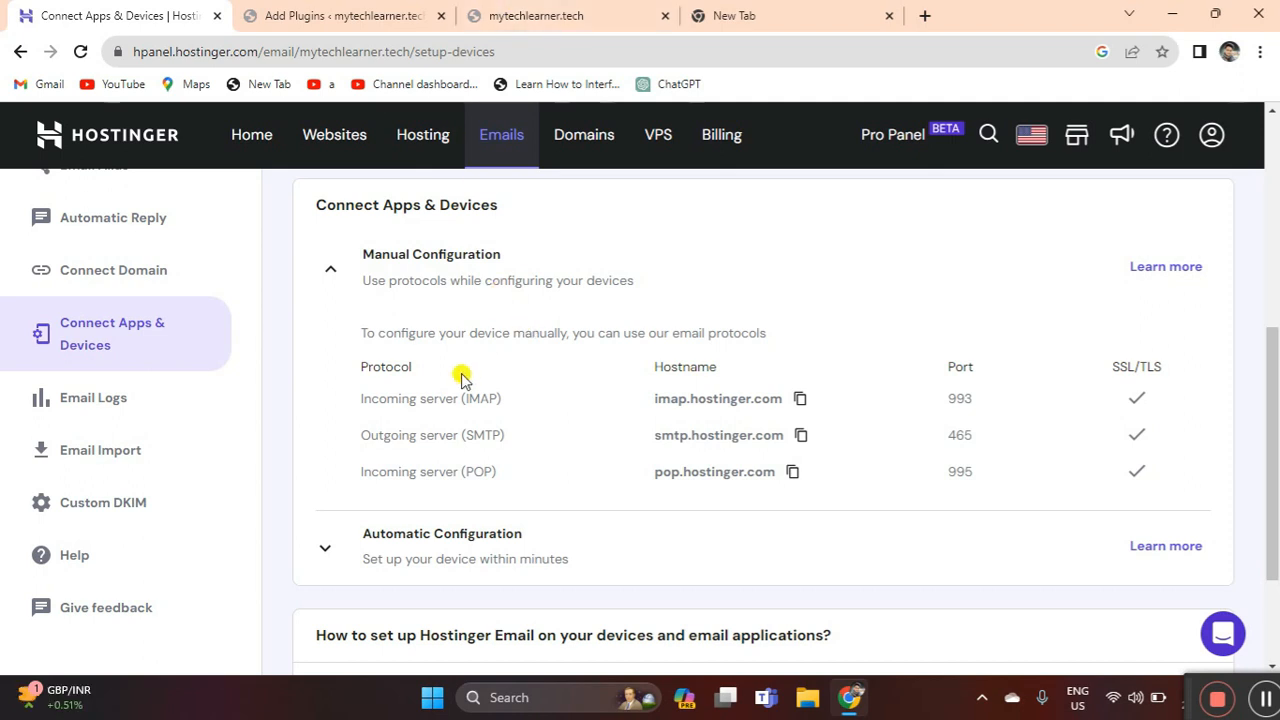
- Return to the WordPress plugin results and activate WP Mail SMTP by WPForms
click(278, 12)
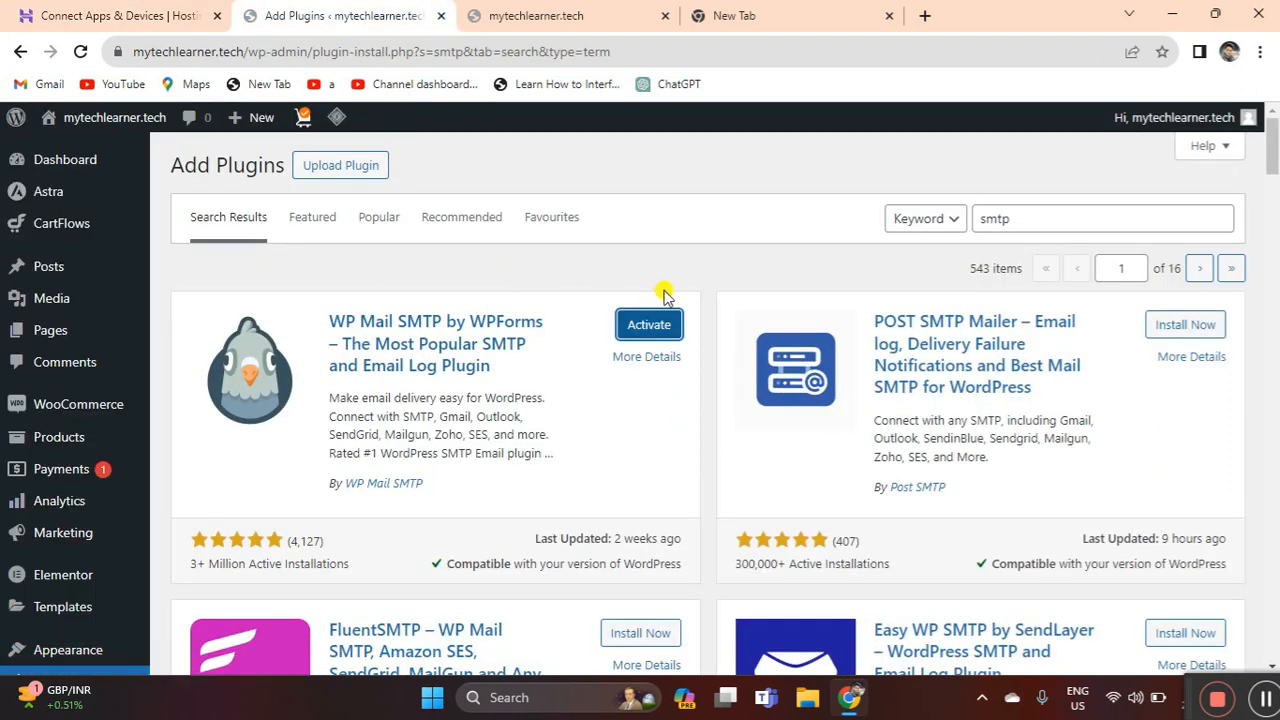
click(649, 326)
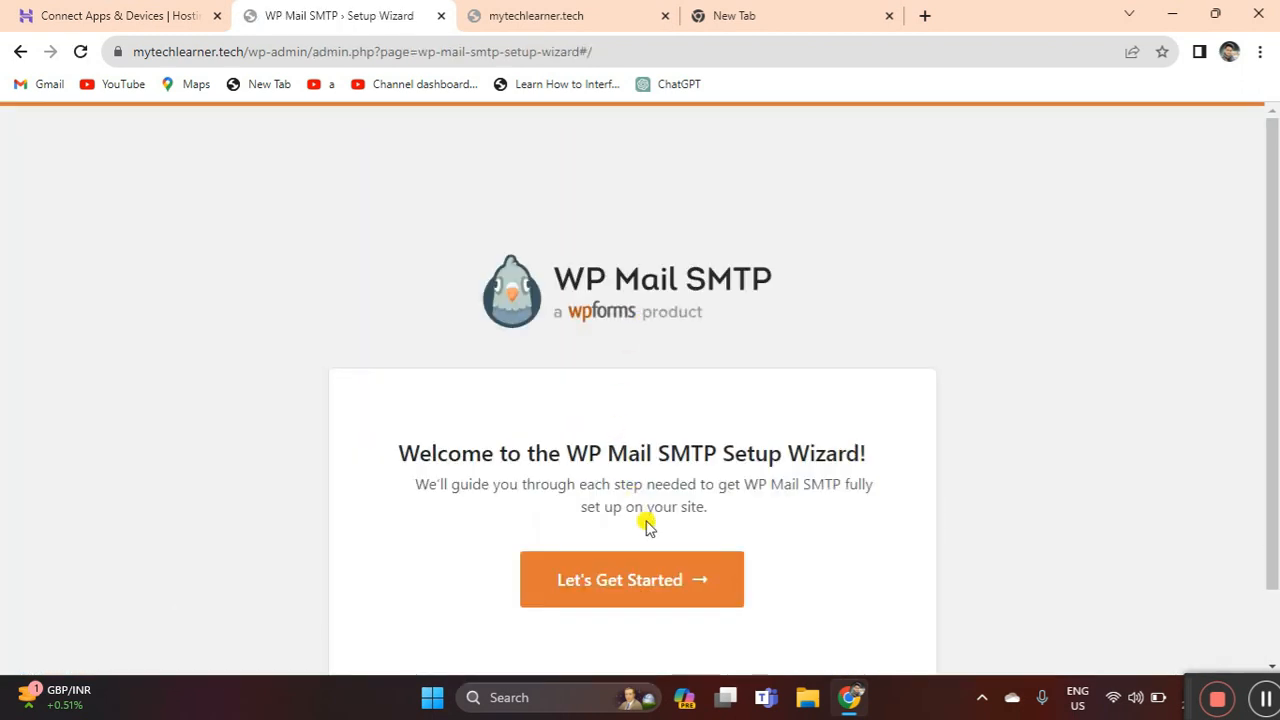
drag(1273, 335, 1271, 437)
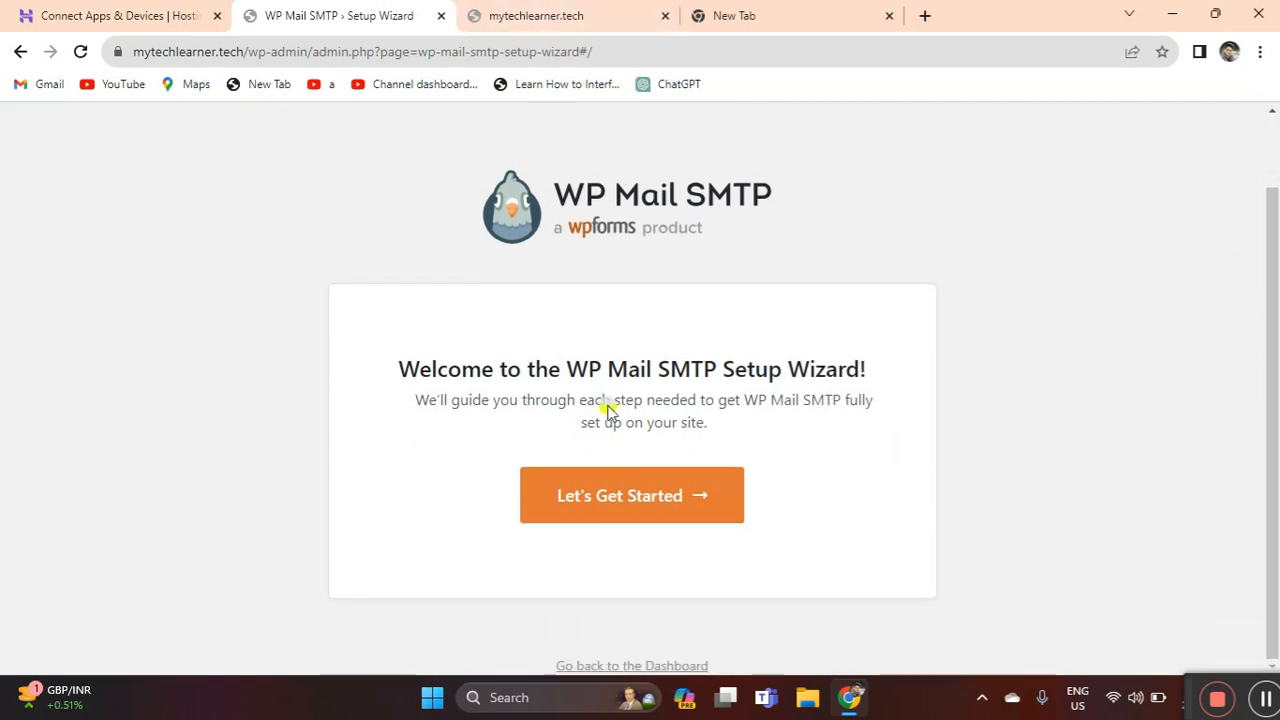
- Go from the storefront tab to the WordPress dashboard and open the general settings of WP Mail SMTP
click(552, 6)
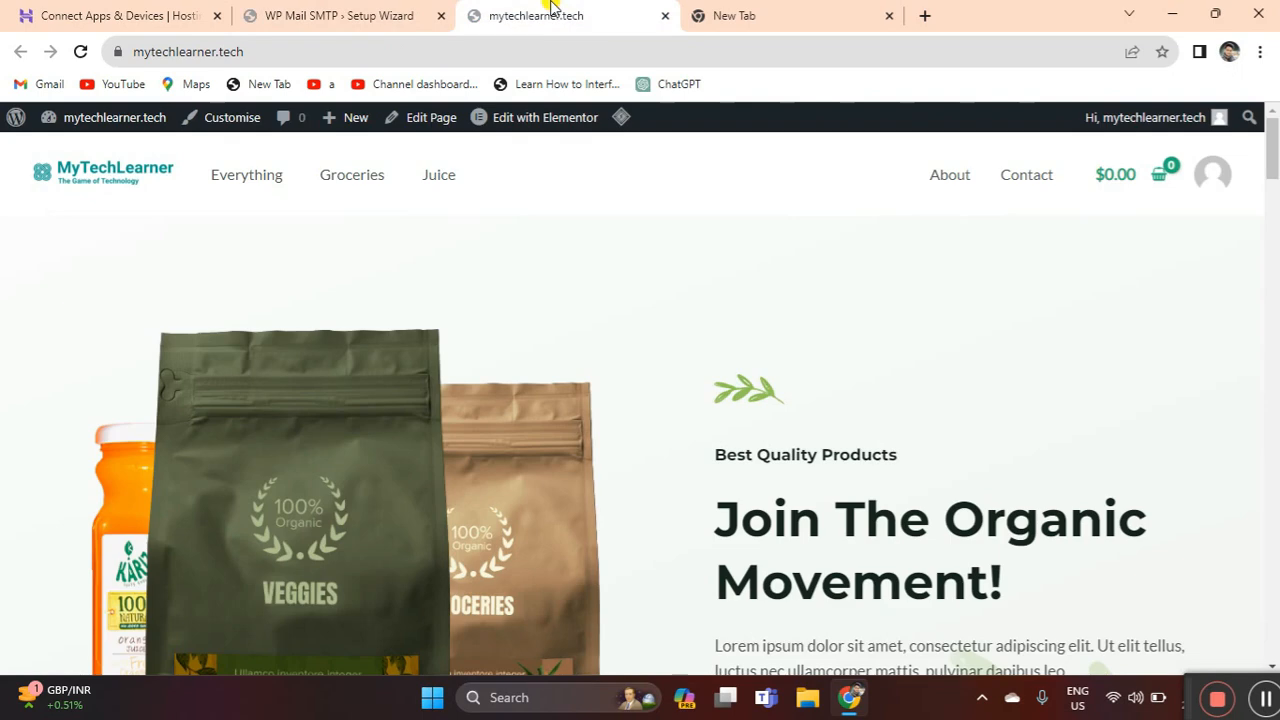
mouse_move(100, 123)
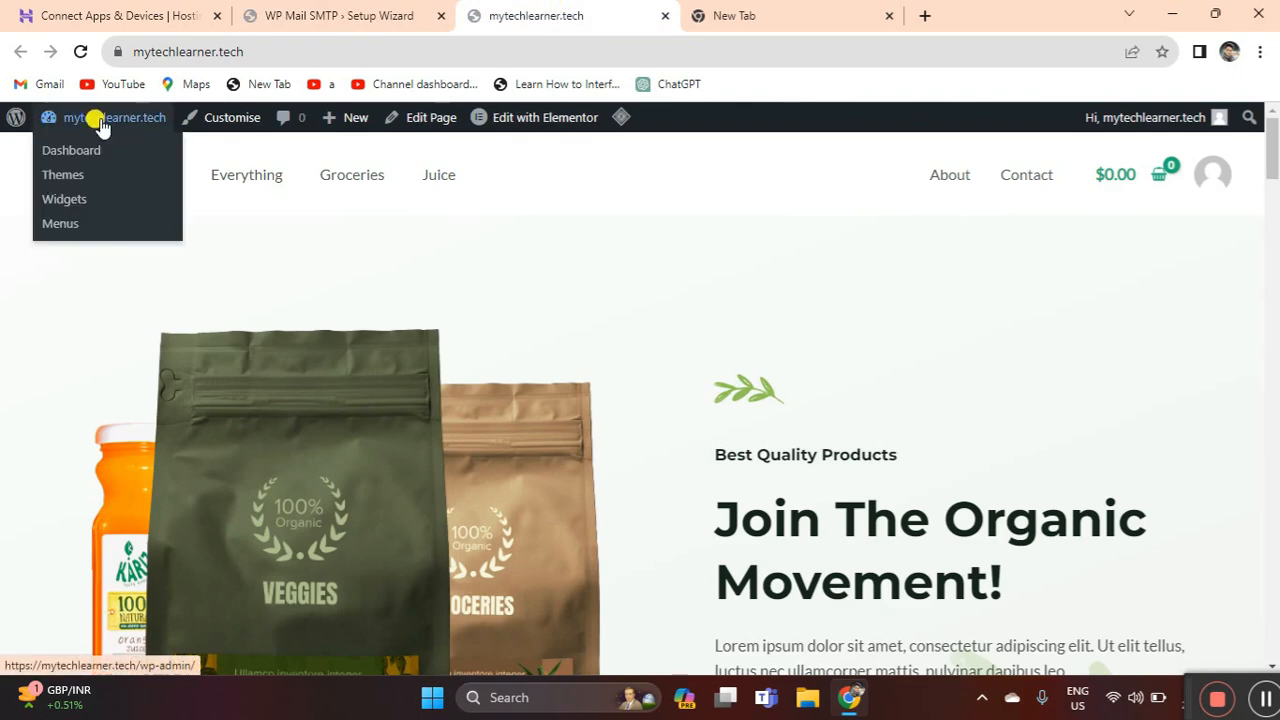
click(52, 151)
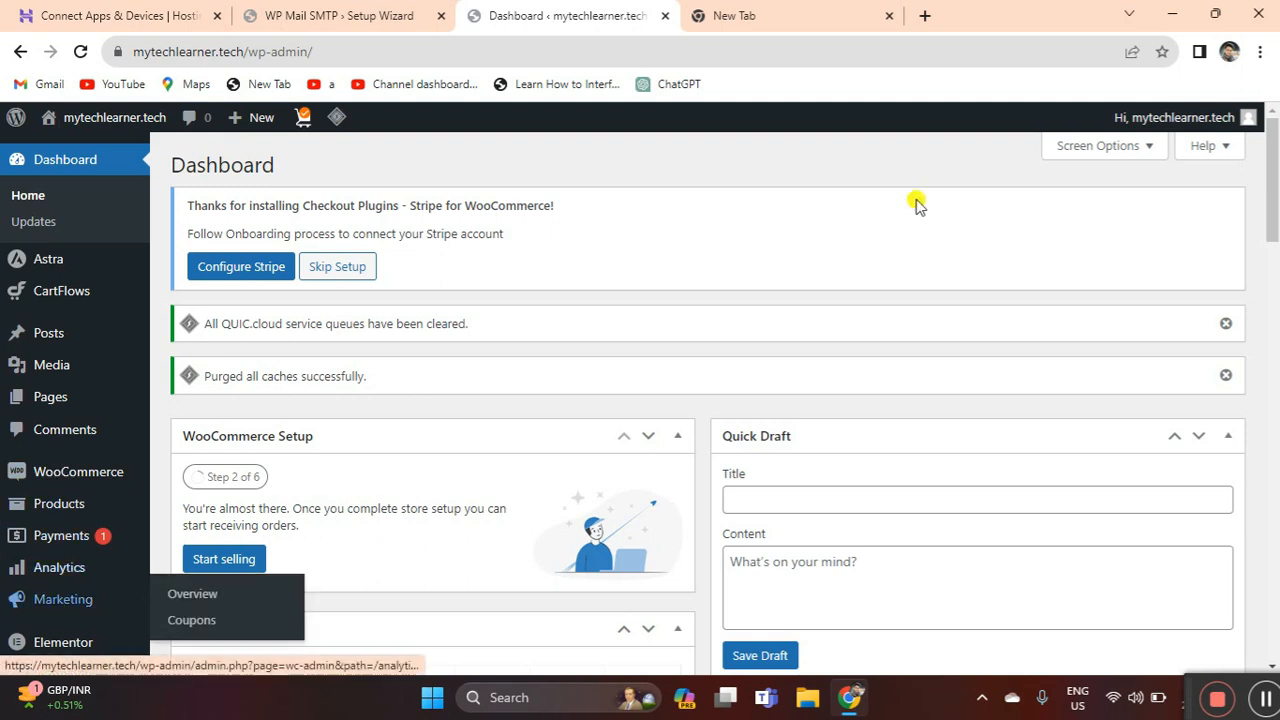
scroll(304, 478, down, 6)
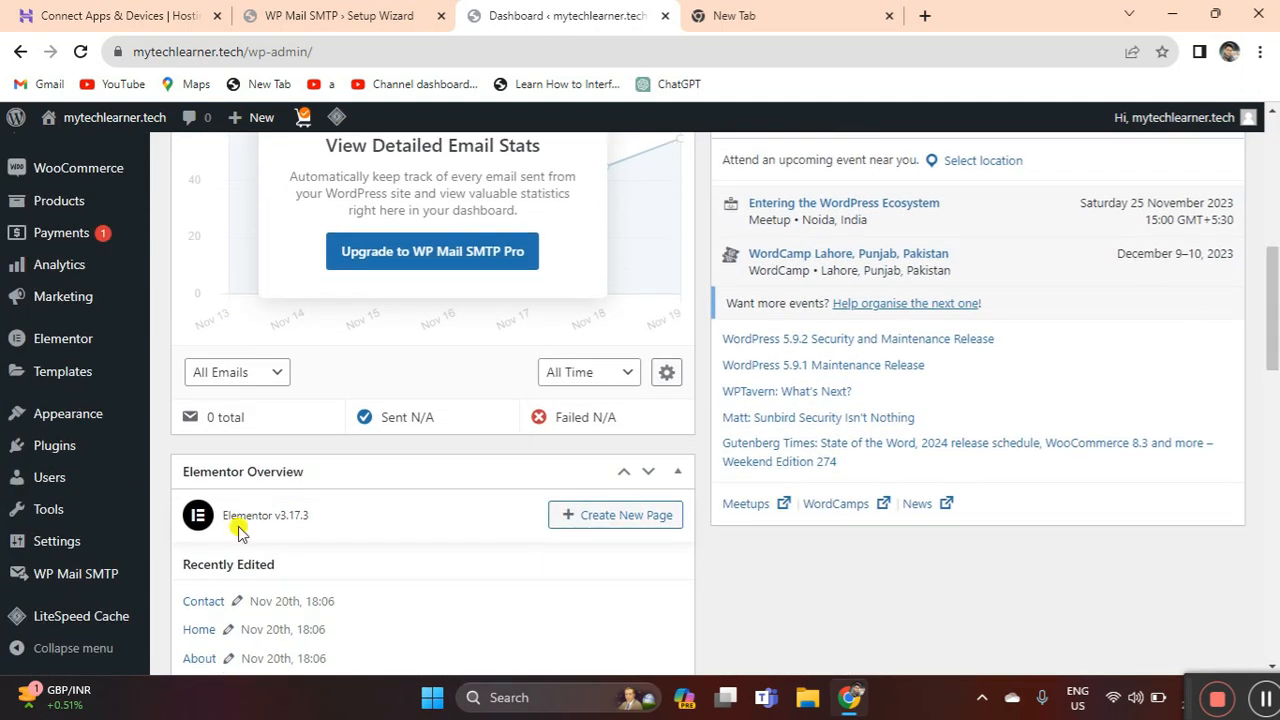
mouse_move(69, 572)
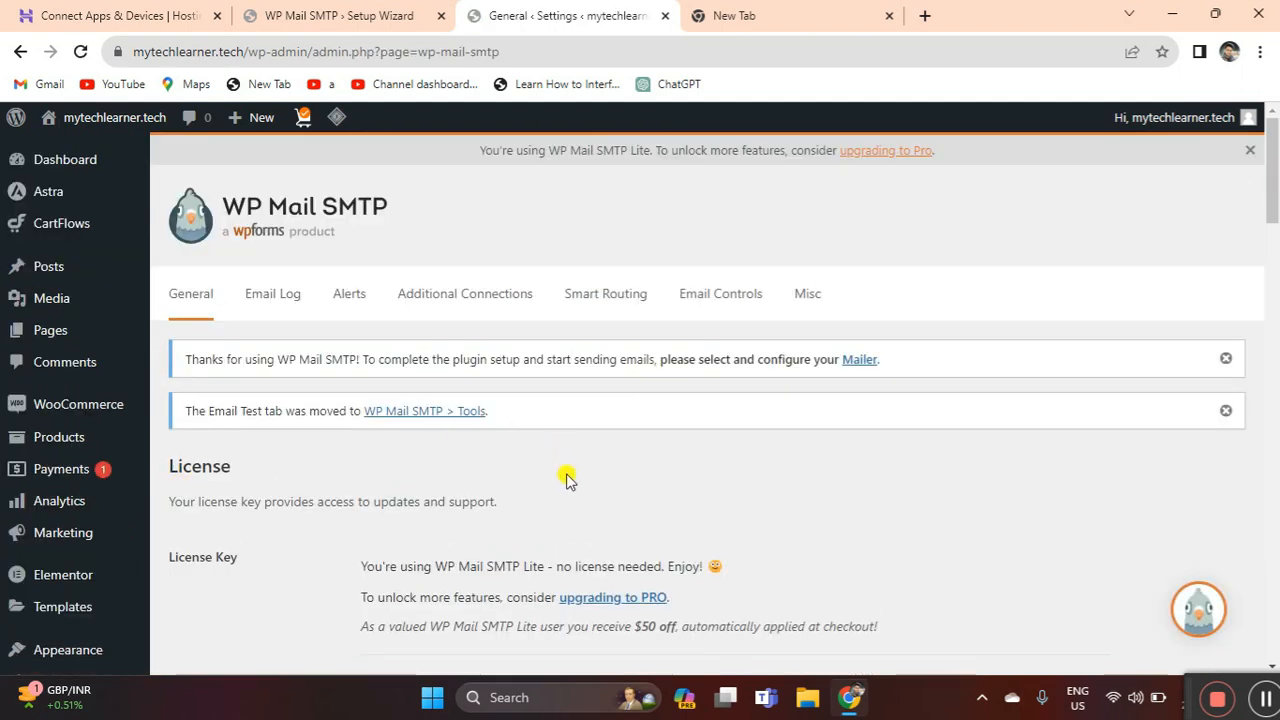
scroll(500, 350, down, 2)
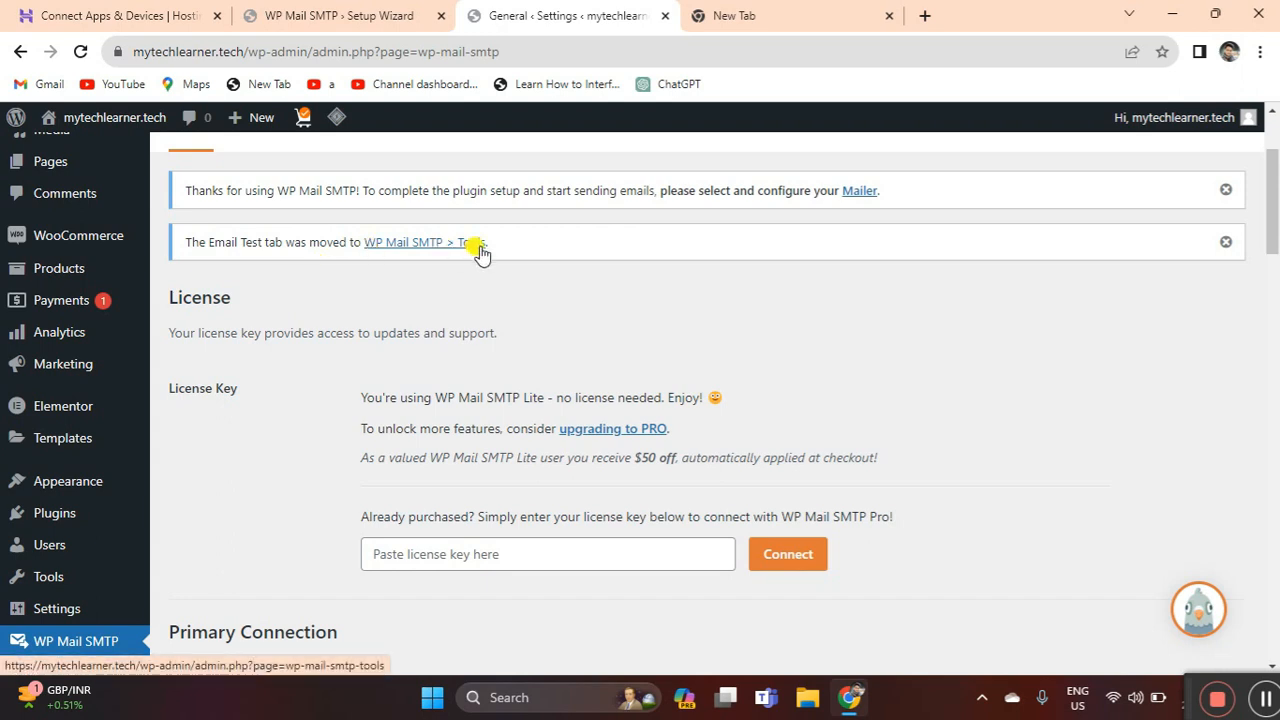
scroll(1272, 200, up, 2)
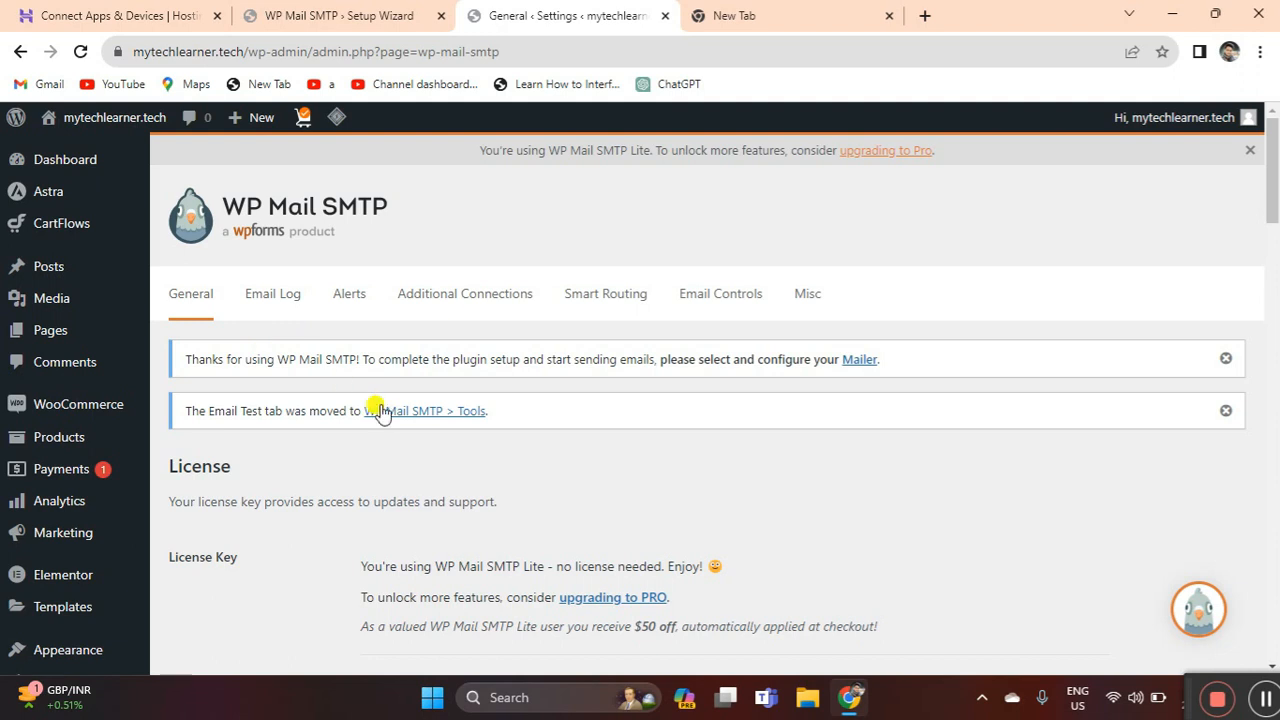
- Replace the From Email of the primary connection with the mytechlearner.tech mailbox address from Hostinger
drag(1272, 195, 1243, 305)
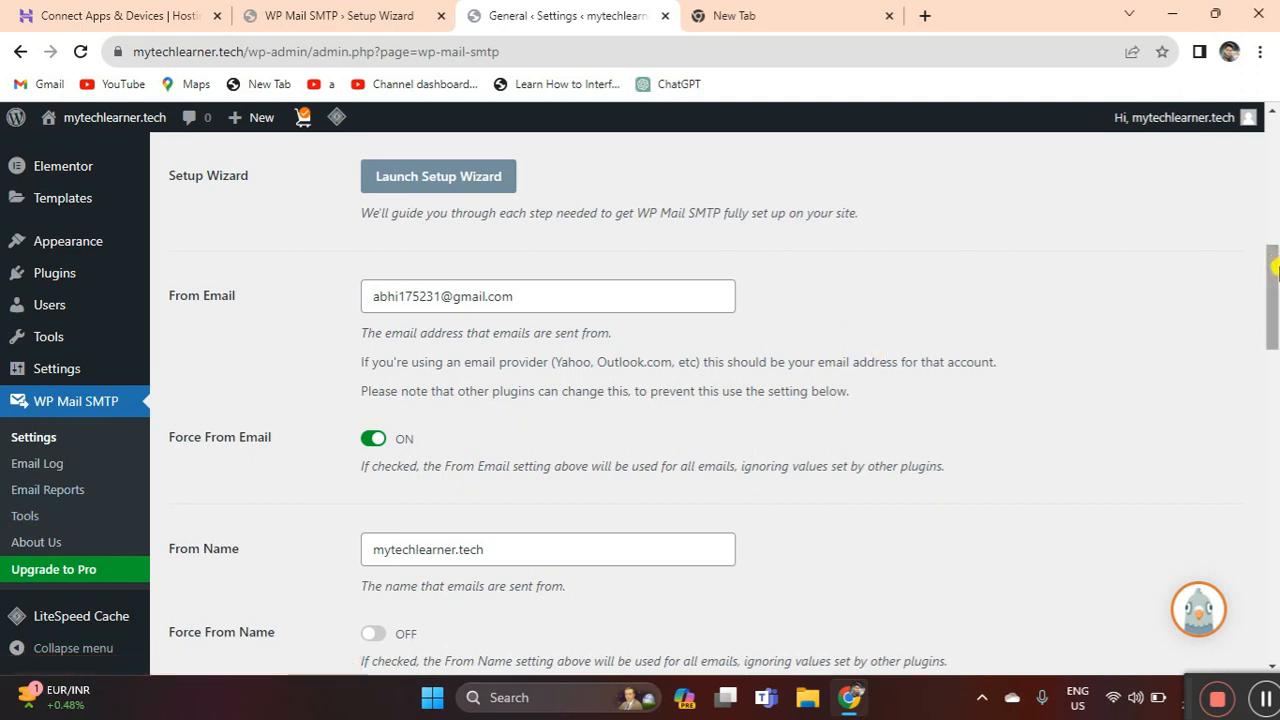
mouse_move(1274, 262)
mouse_down()
mouse_move(1275, 138)
mouse_move(1275, 289)
mouse_move(1275, 264)
mouse_up()
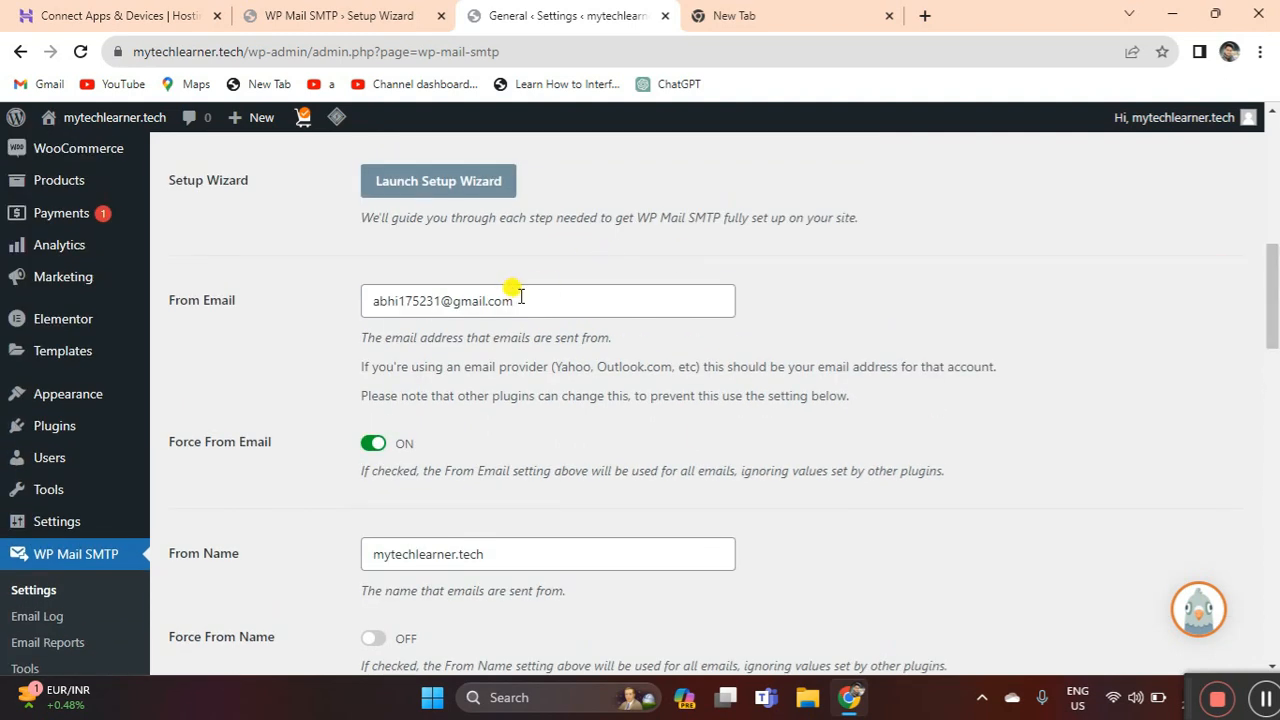
drag(520, 296, 363, 297)
key(BackSpace)
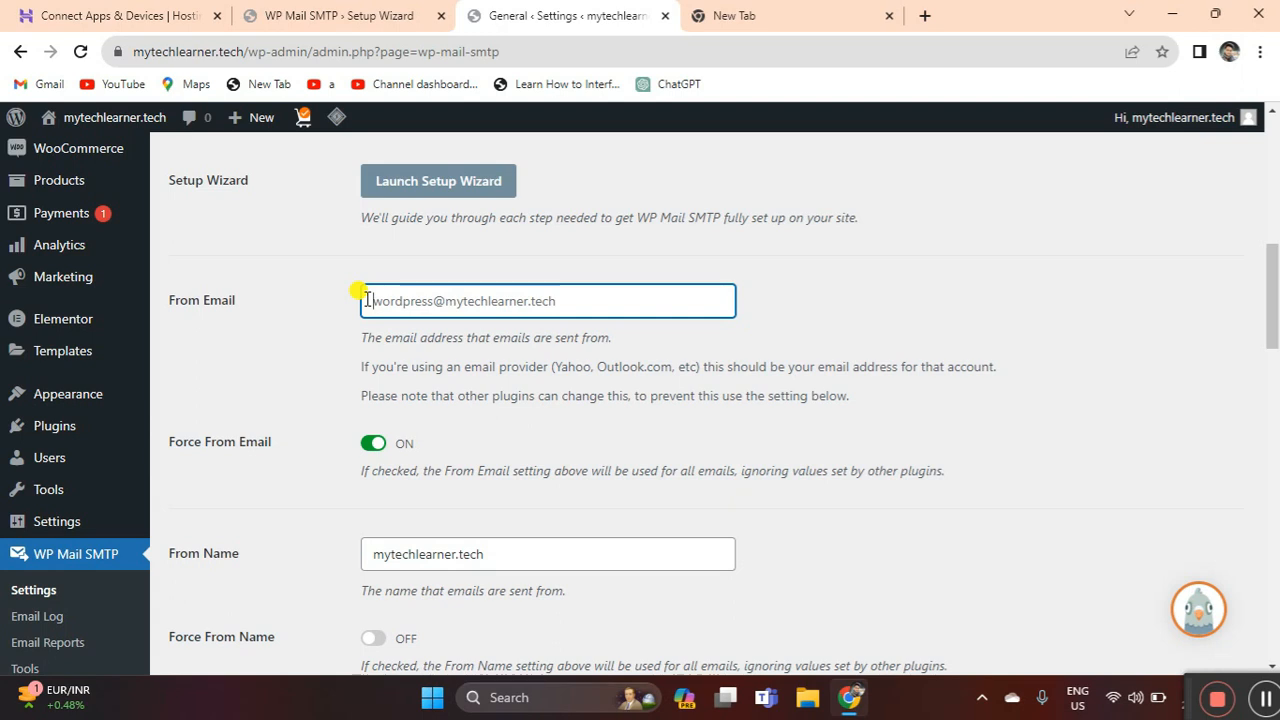
click(385, 12)
click(88, 12)
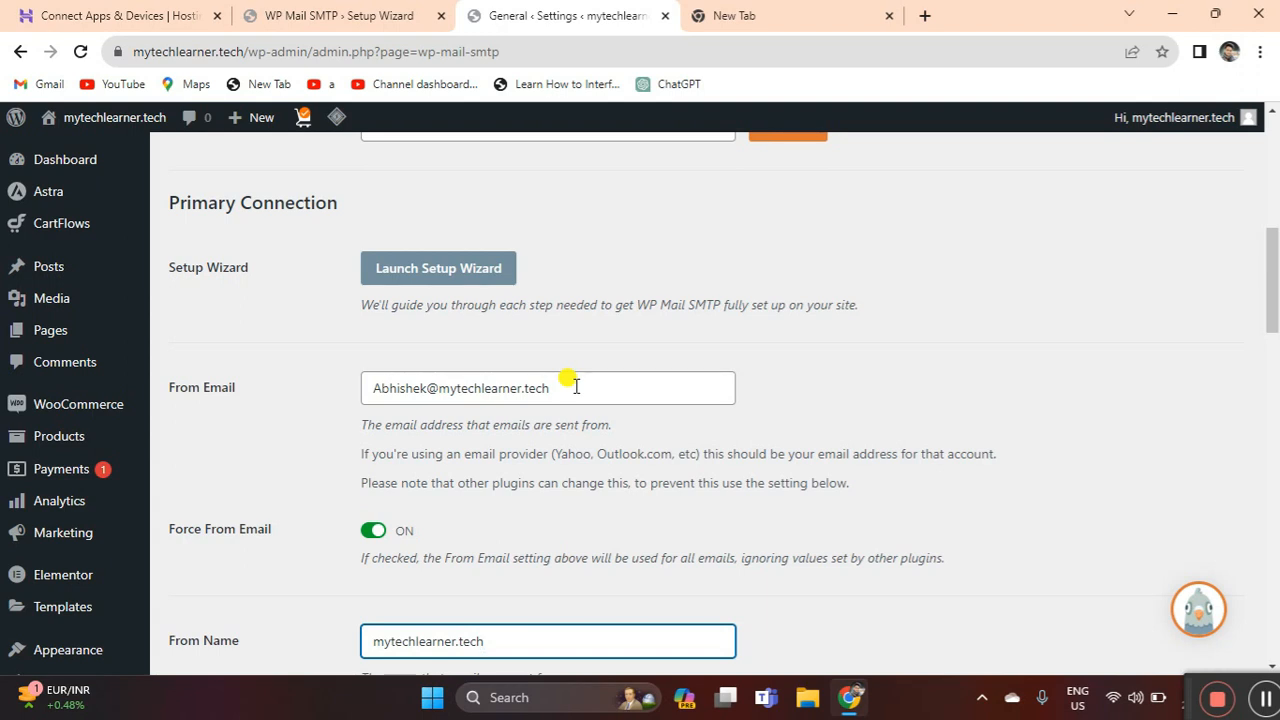
click(980, 303)
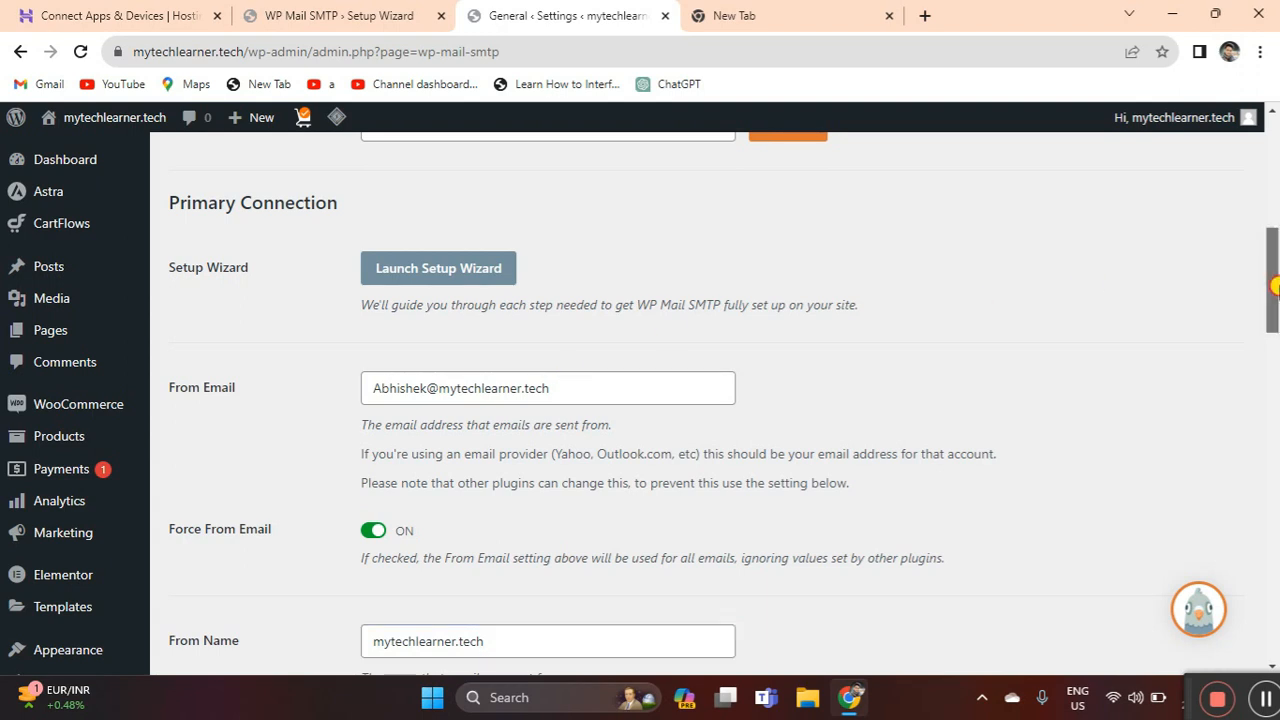
- Enable the Return Path option for the primary connection, leaving the From Name as it is
drag(1275, 290, 1276, 350)
click(514, 293)
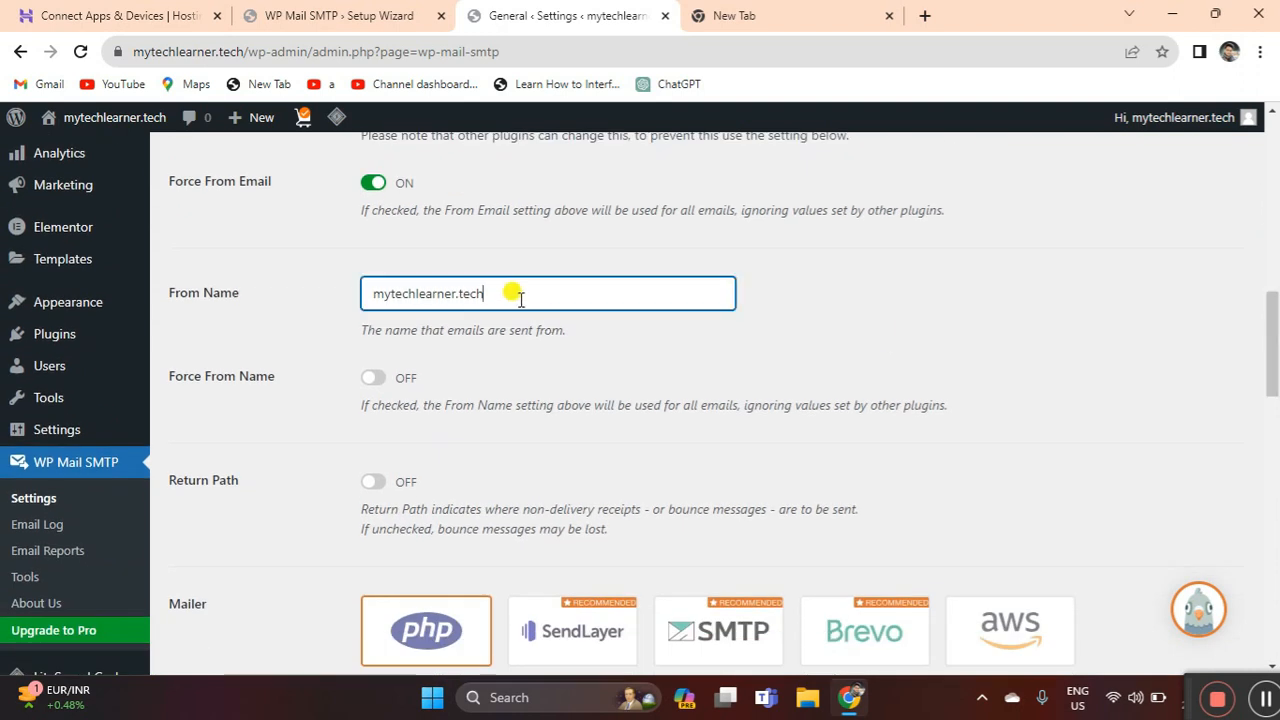
click(863, 356)
drag(1274, 297, 1273, 361)
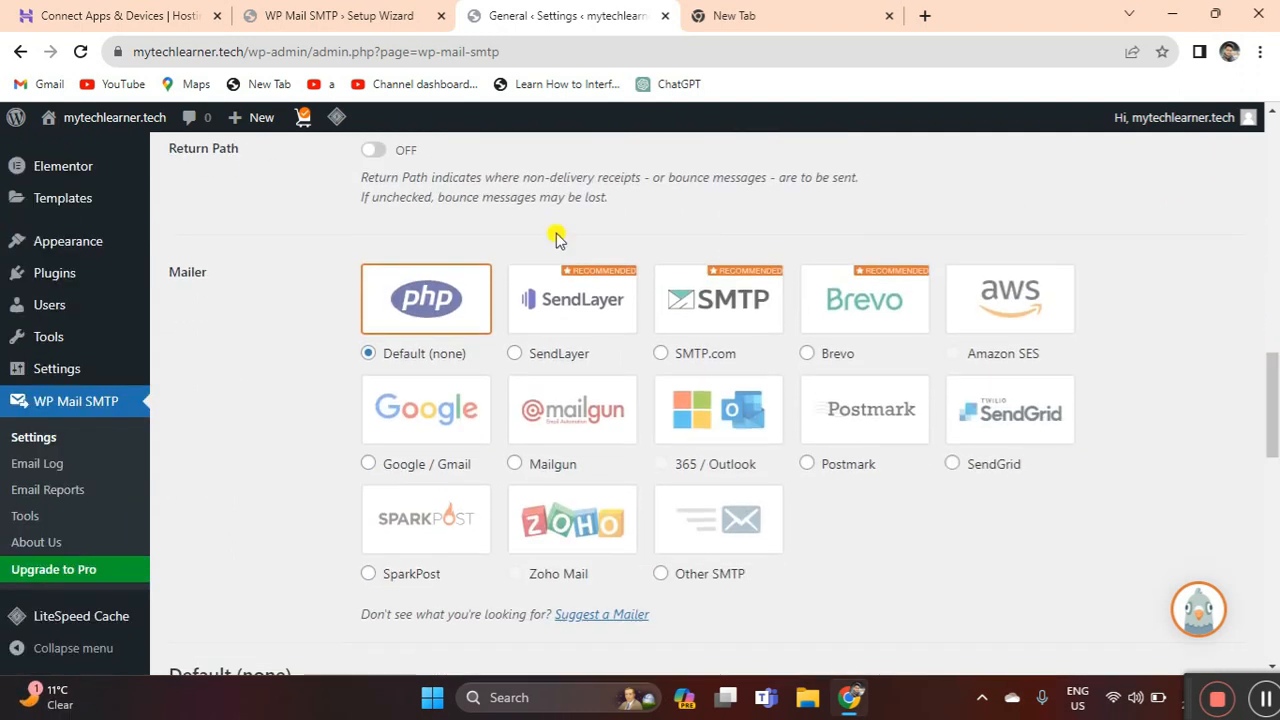
click(372, 152)
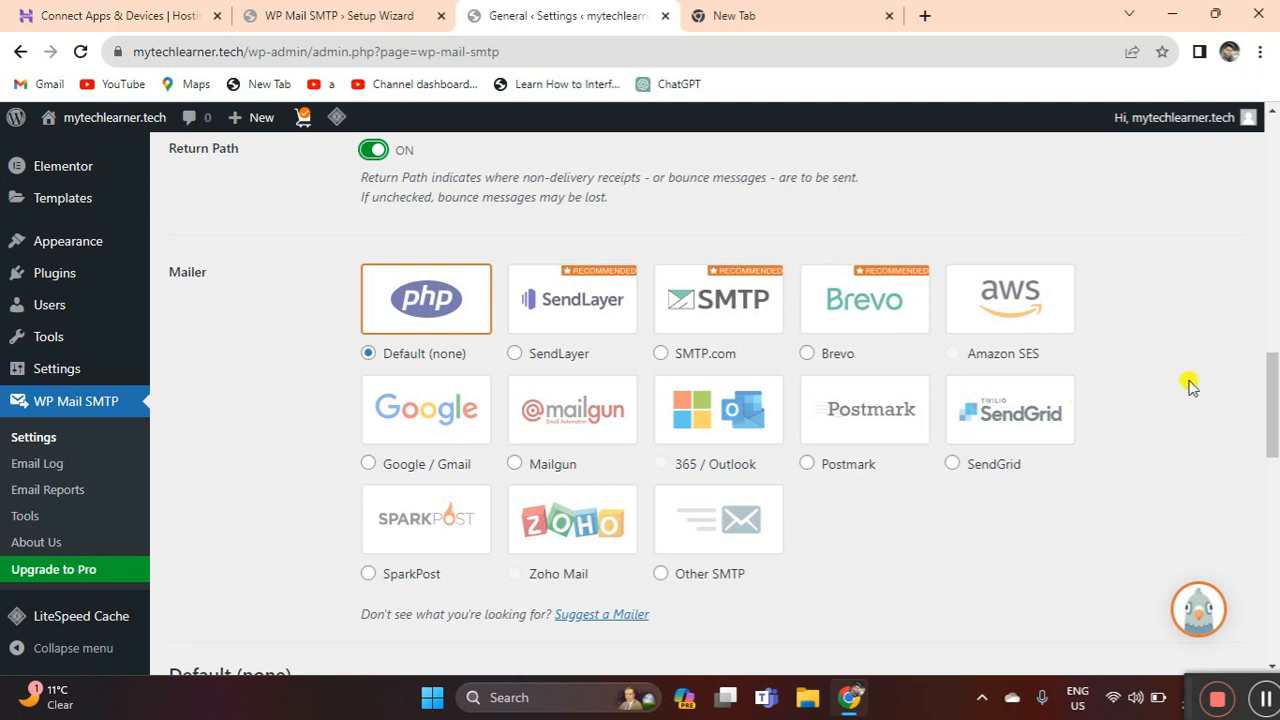
- Choose Other SMTP as the mailer for the primary connection
drag(1274, 378, 1274, 401)
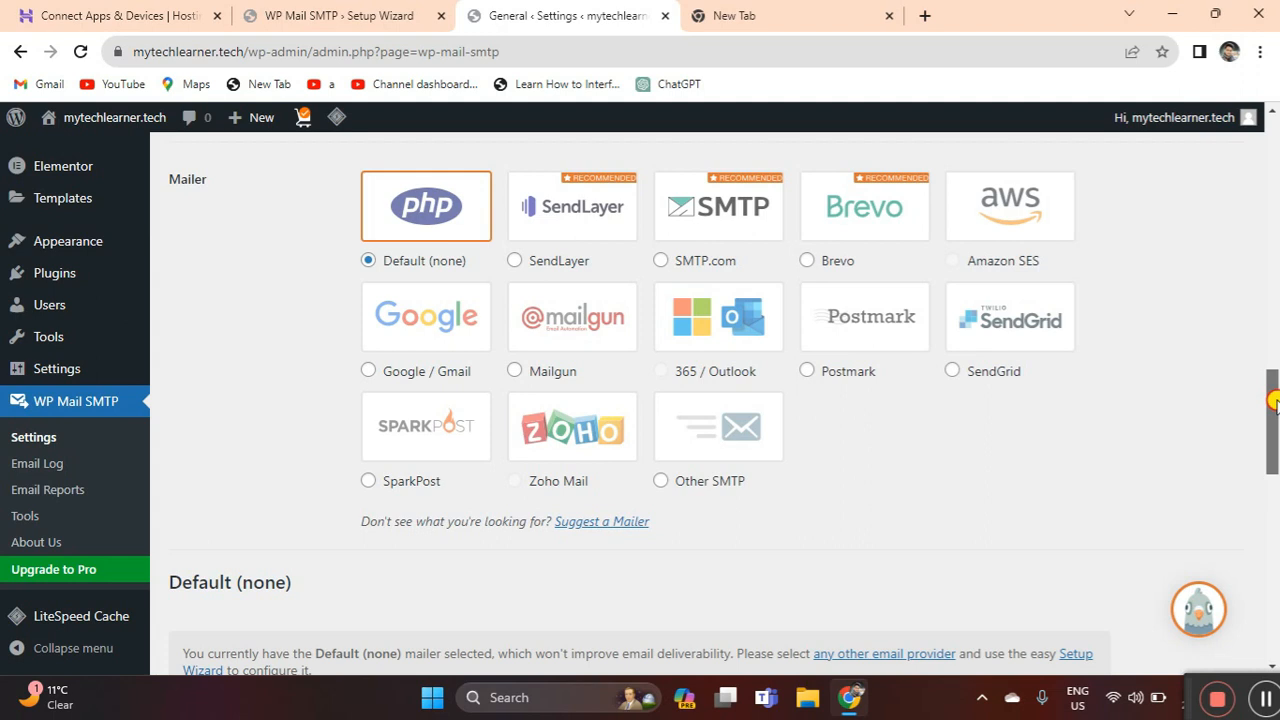
drag(1274, 400, 1274, 404)
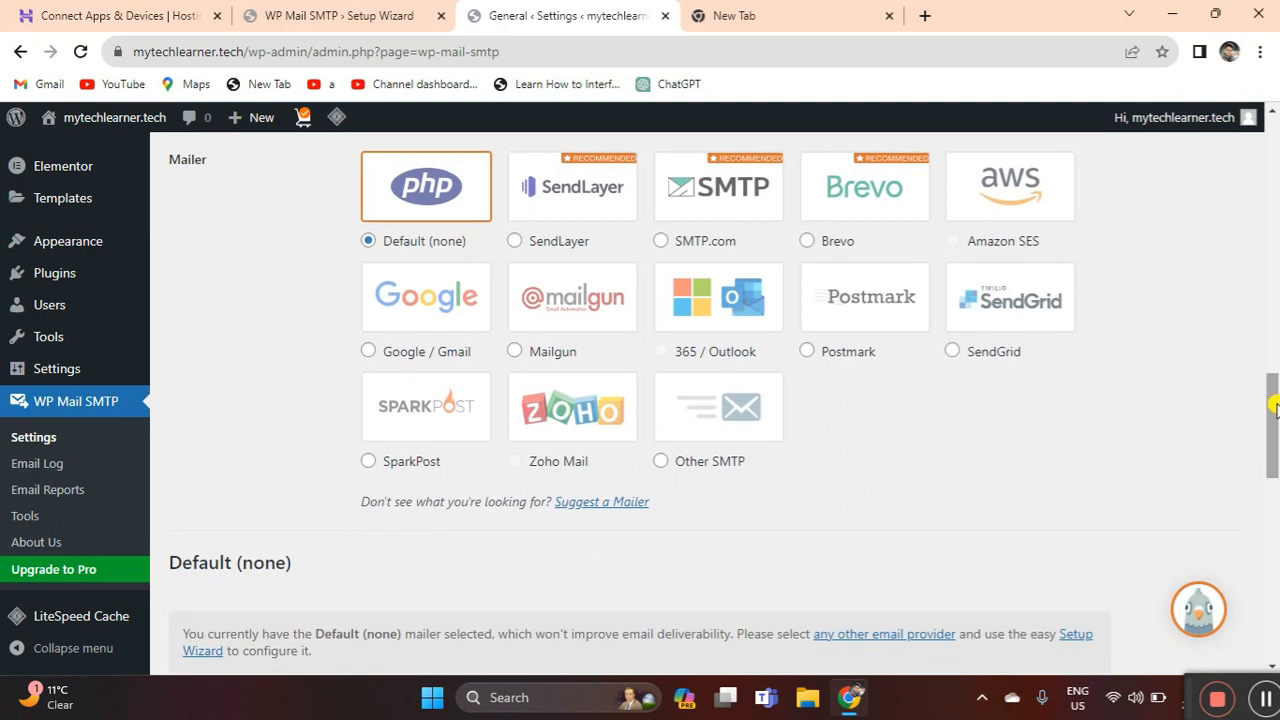
click(662, 462)
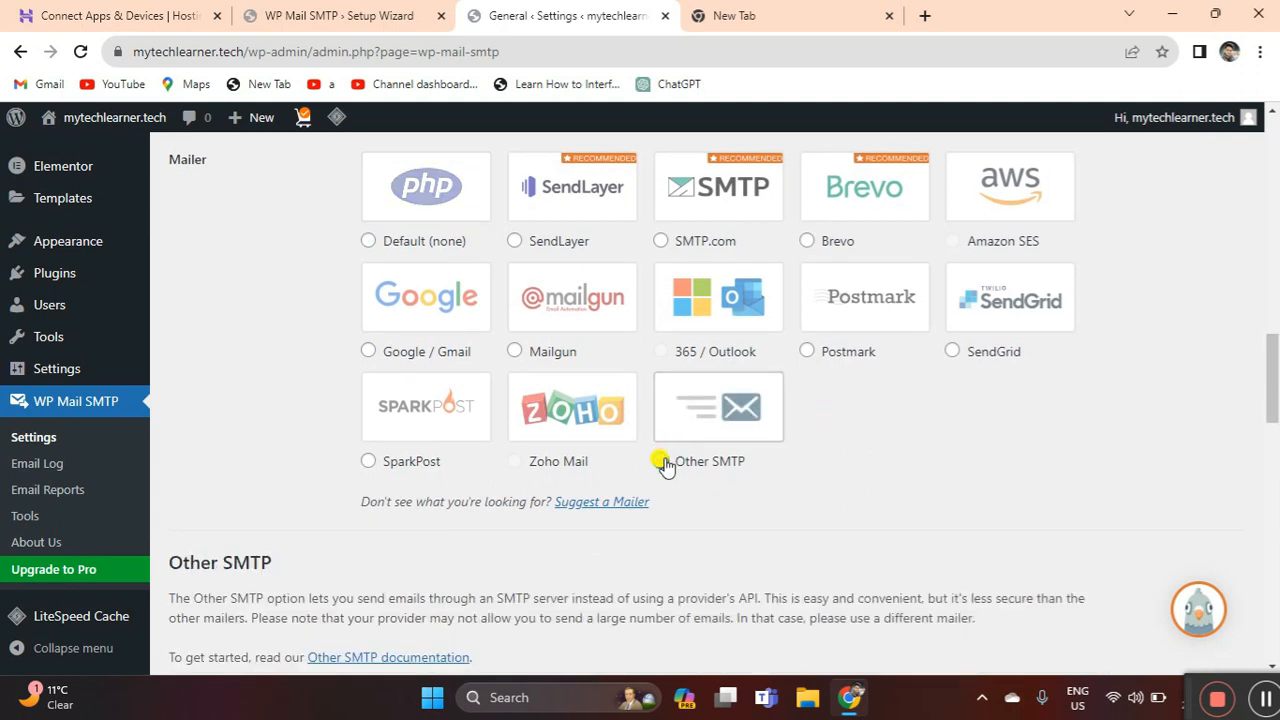
- Copy the outgoing server (SMTP) hostname from Hostinger's manual configuration details for the SMTP Host setting
drag(1274, 370, 1274, 428)
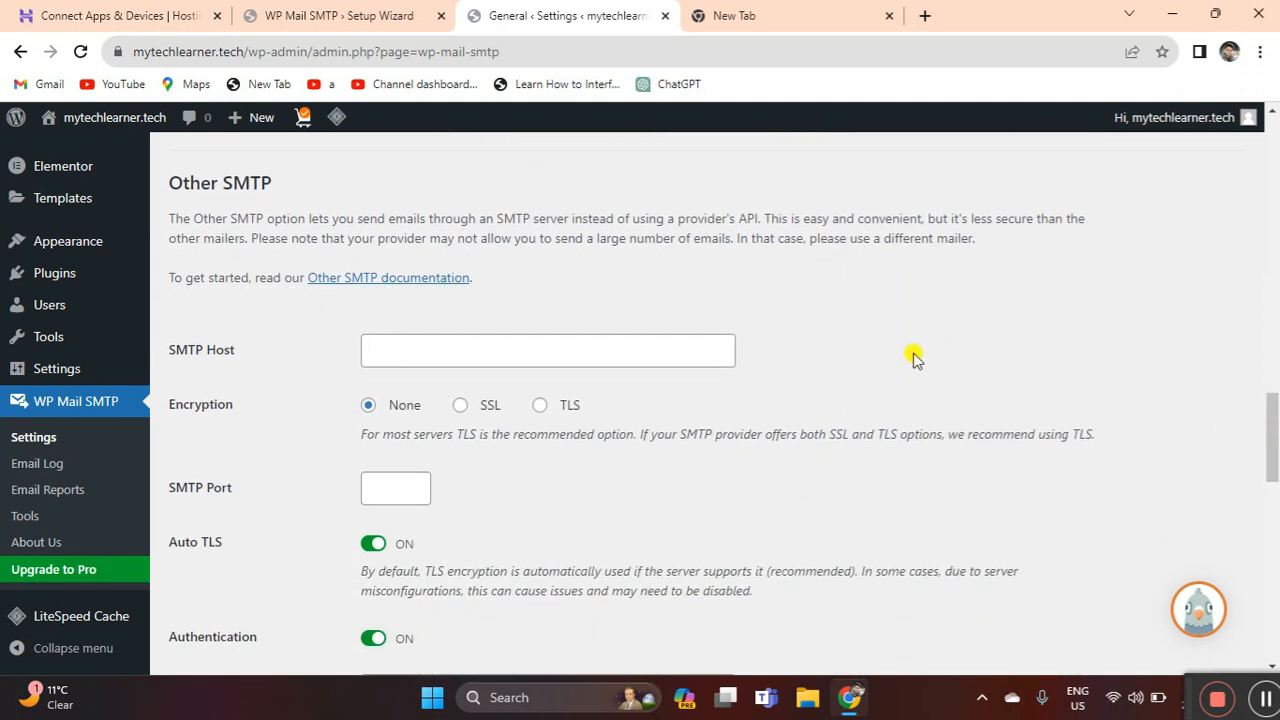
click(537, 350)
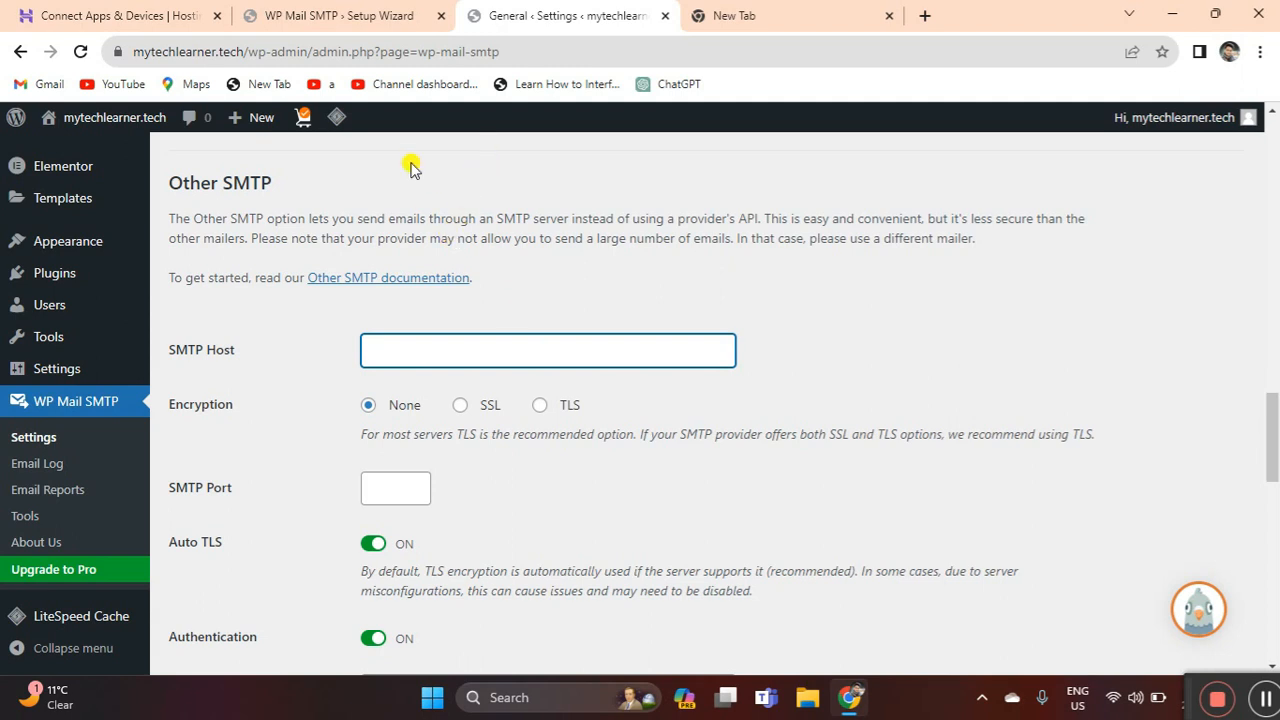
click(340, 12)
click(140, 12)
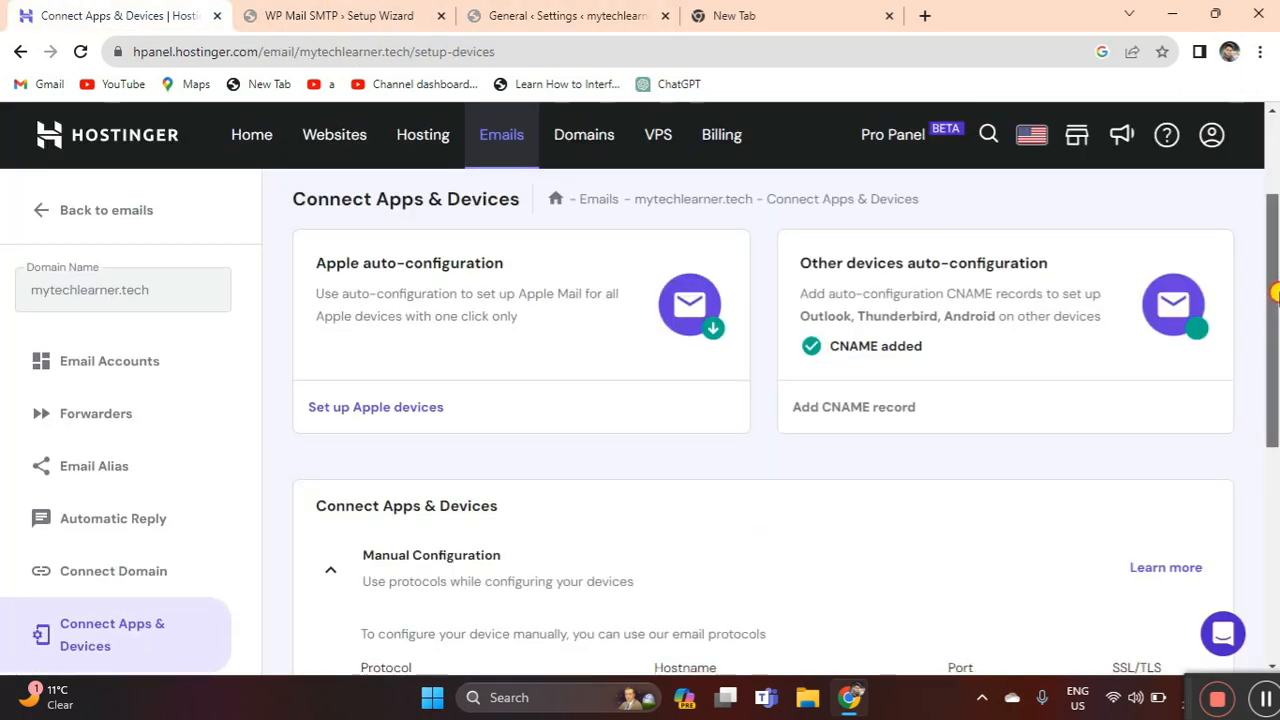
drag(1272, 292, 1272, 415)
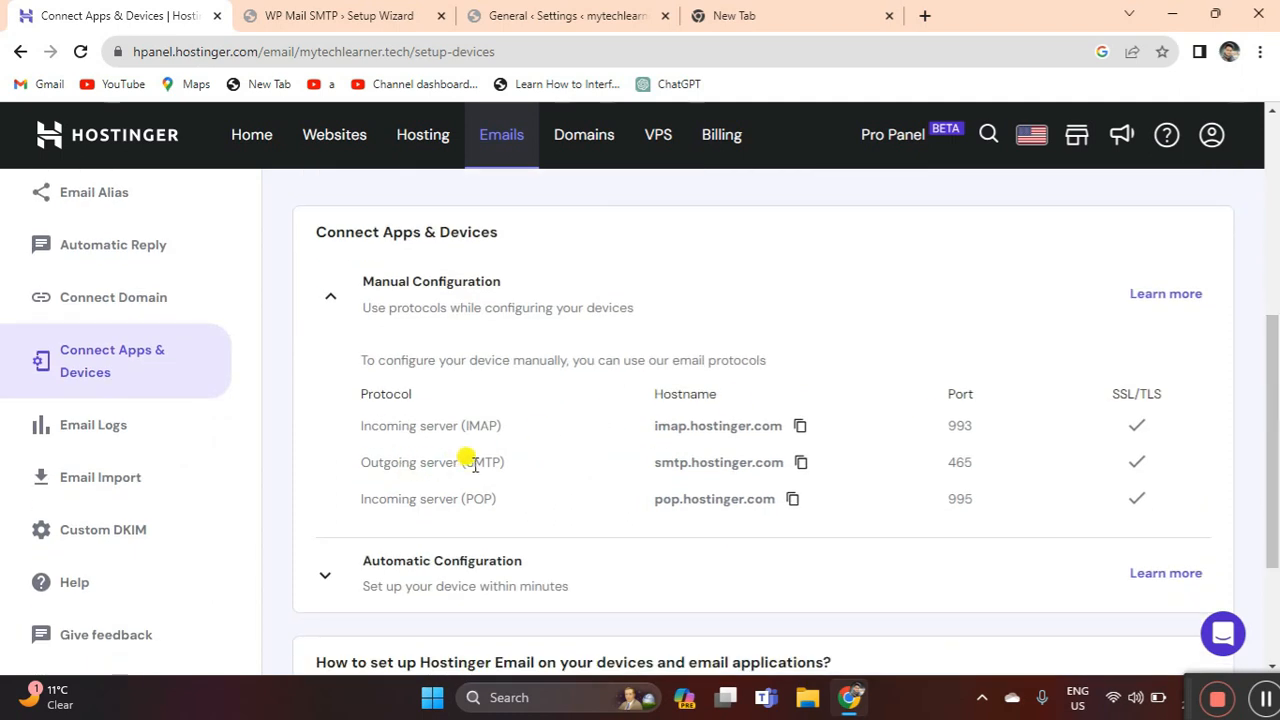
click(800, 464)
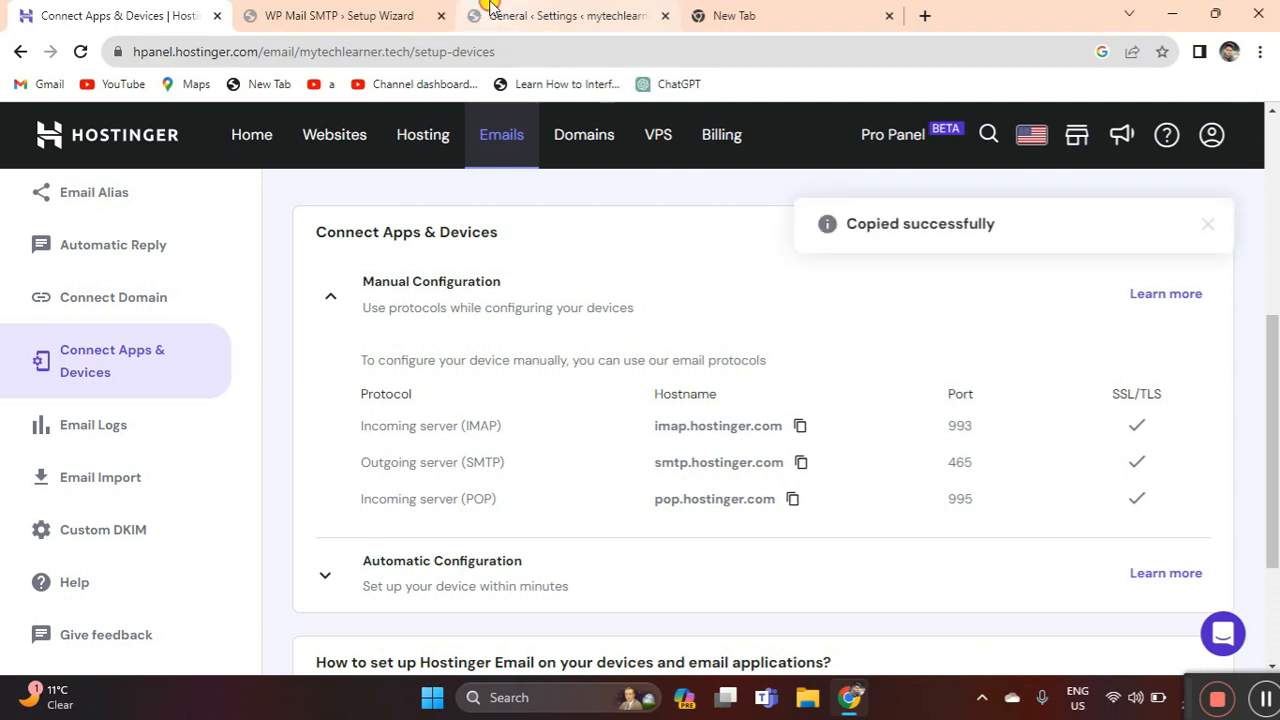
- Back in the WP Mail SMTP settings, set the SMTP Host to smtp.hostinger.com and the encryption to SSL
click(491, 8)
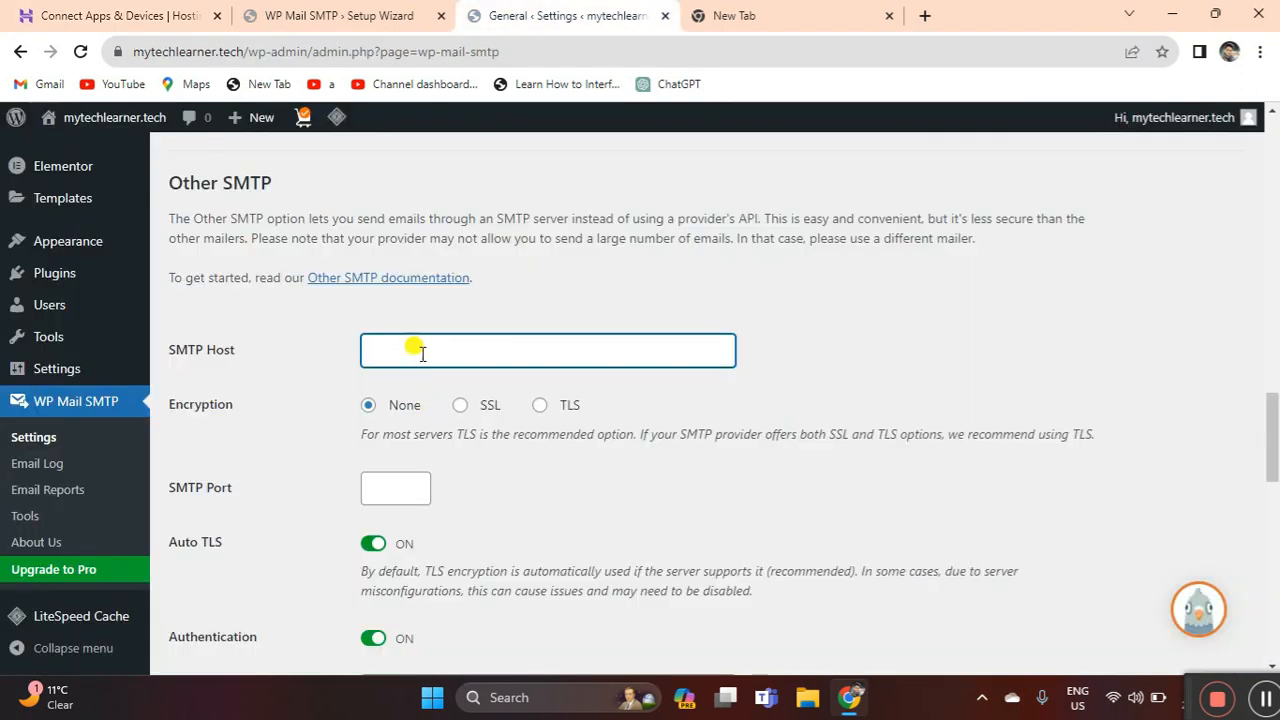
key(ctrl+v)
click(832, 355)
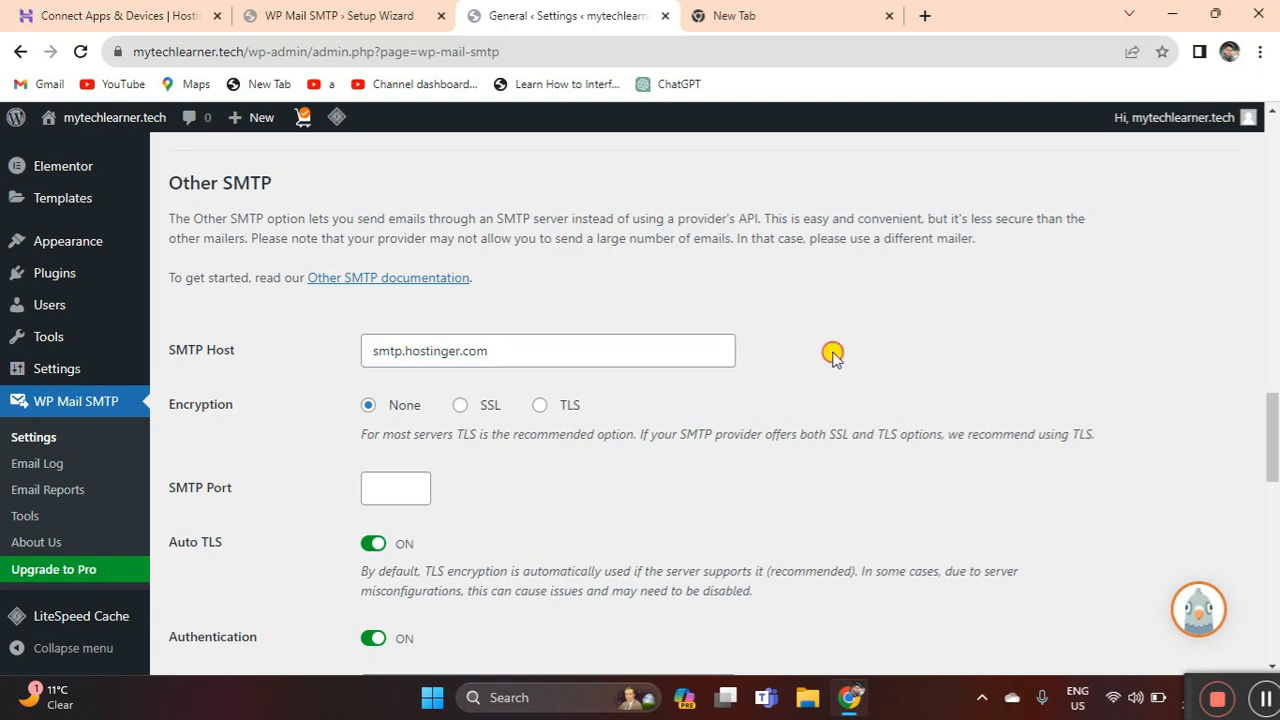
click(460, 405)
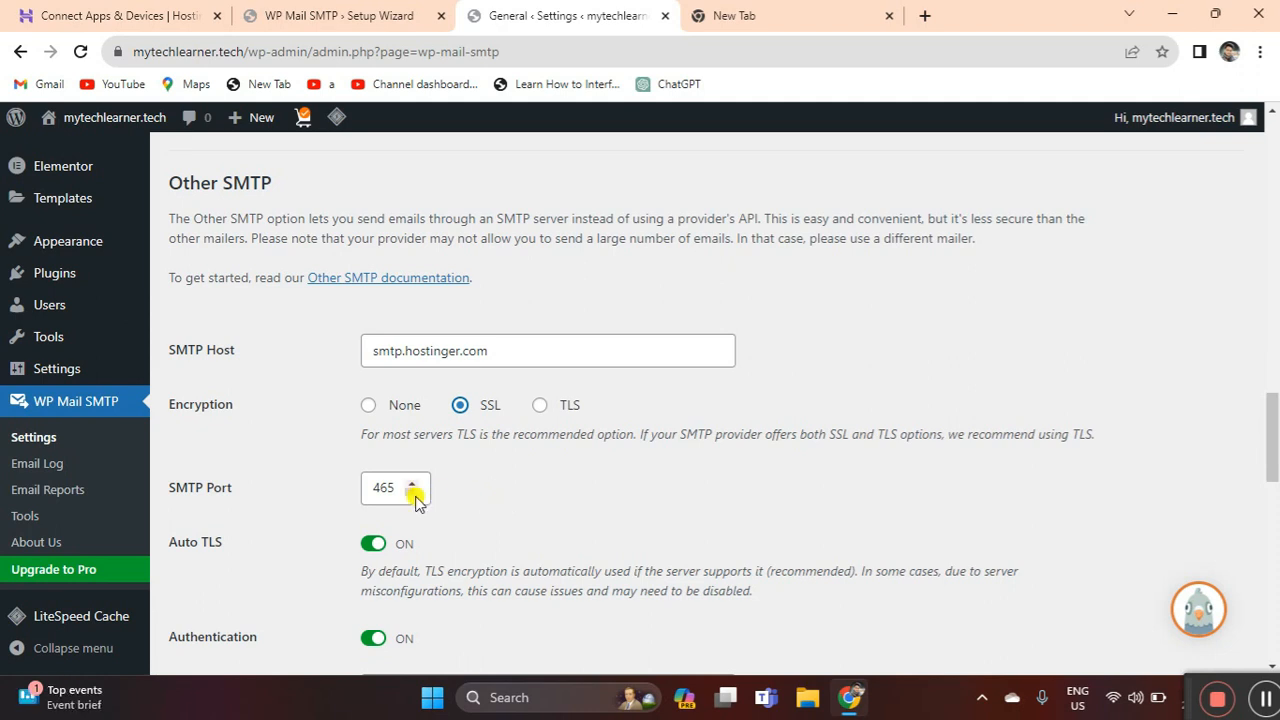
- Enter the mailbox email address as SMTP Username and its password as SMTP Password, and save the settings
drag(1274, 437, 1274, 488)
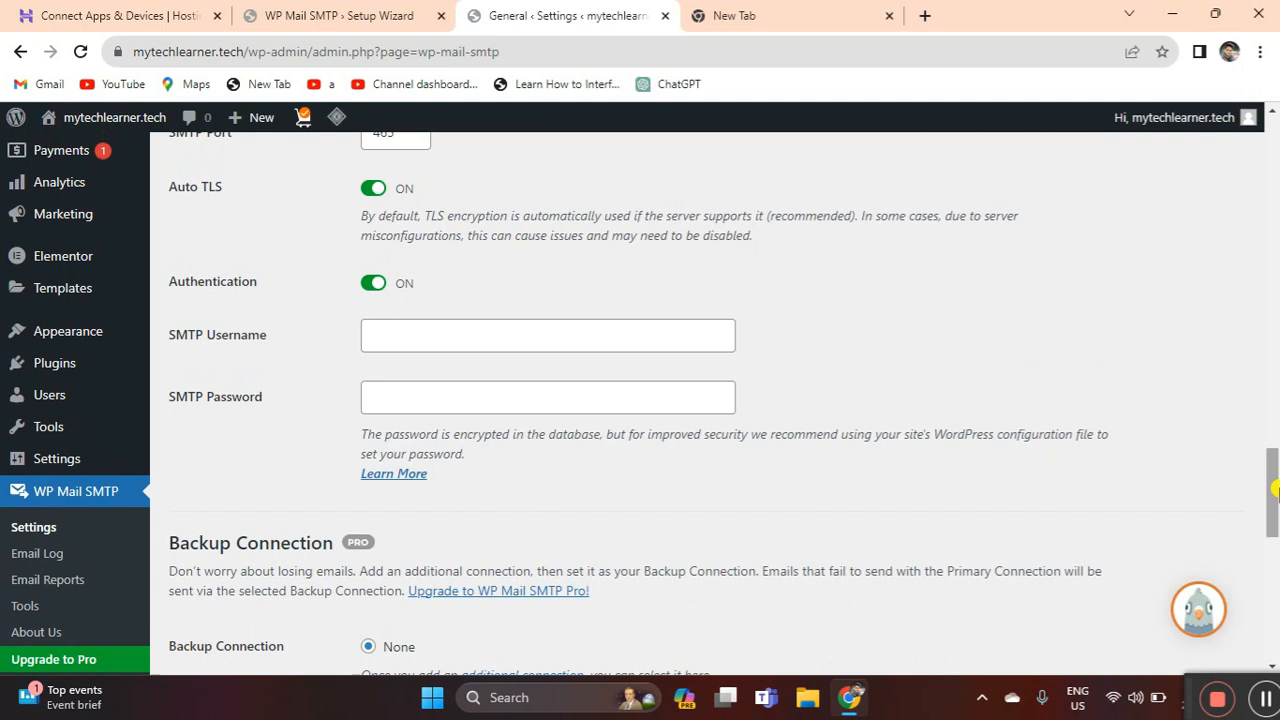
click(568, 341)
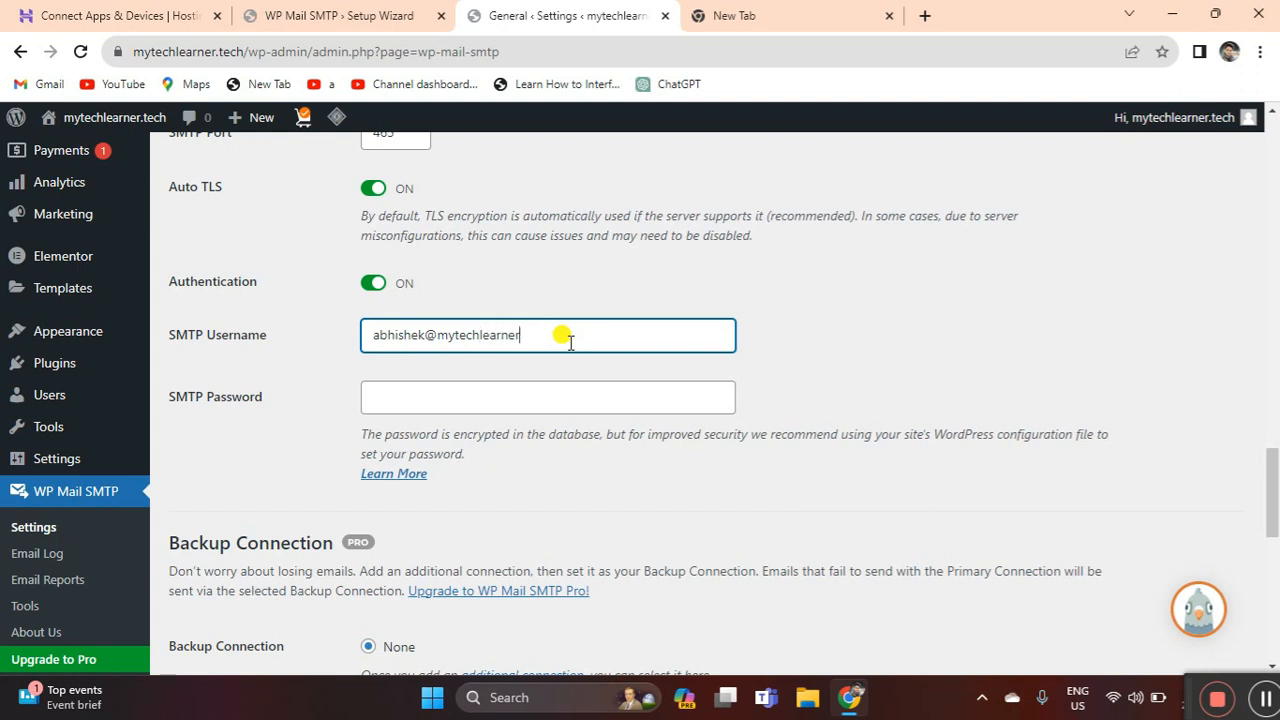
click(448, 396)
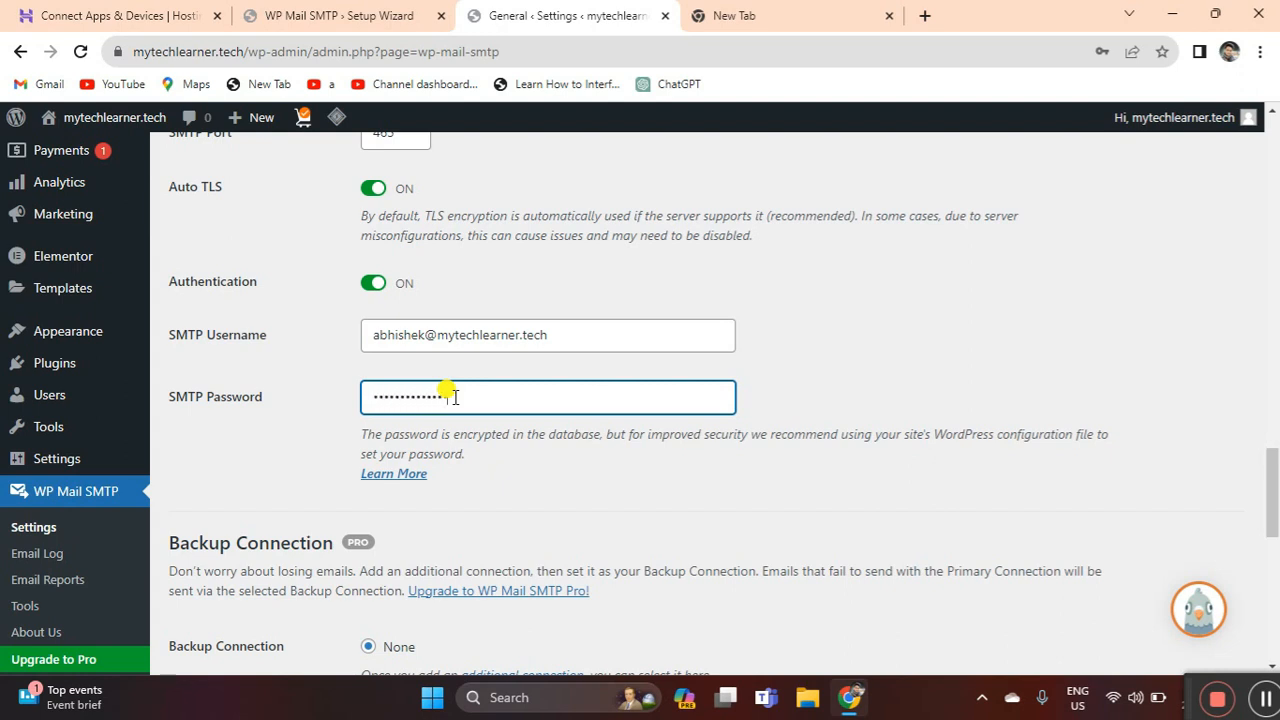
drag(1275, 460, 1275, 510)
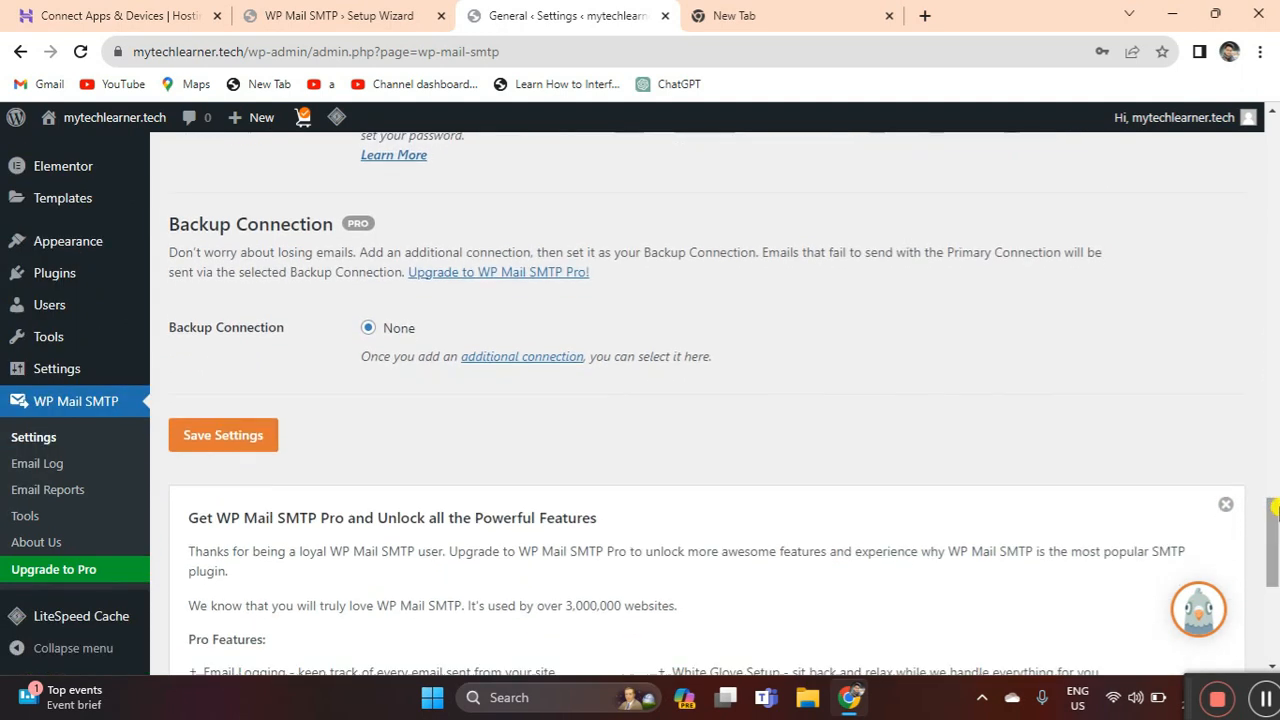
click(229, 432)
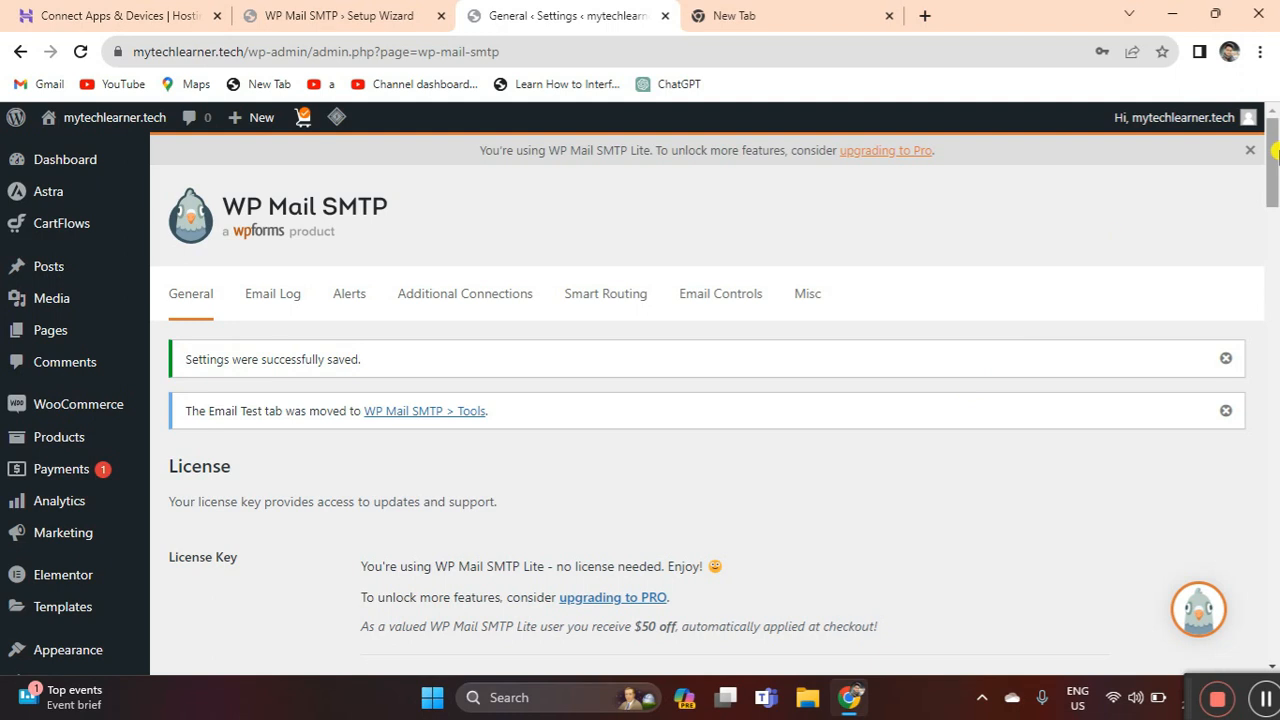
- Send an HTML test email to the prefilled address from WP Mail SMTP's Email Test tool and review the domain check results
drag(1274, 150, 1276, 230)
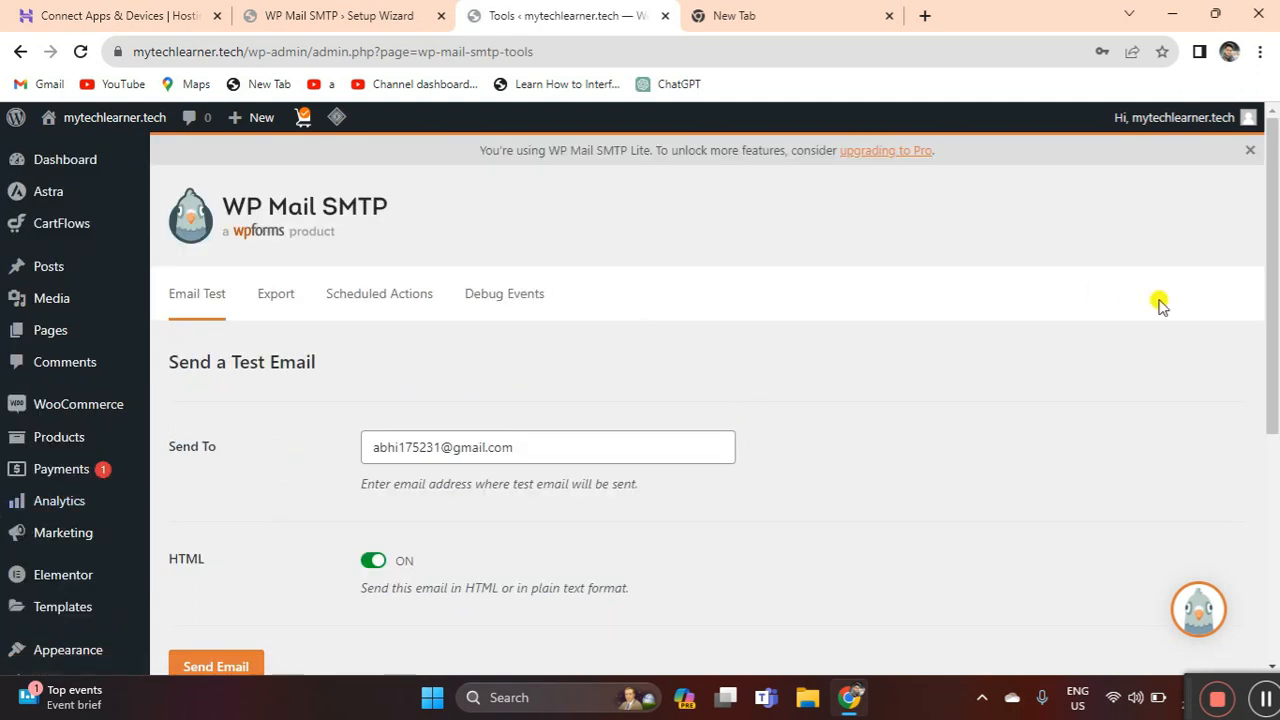
drag(1274, 323, 1274, 380)
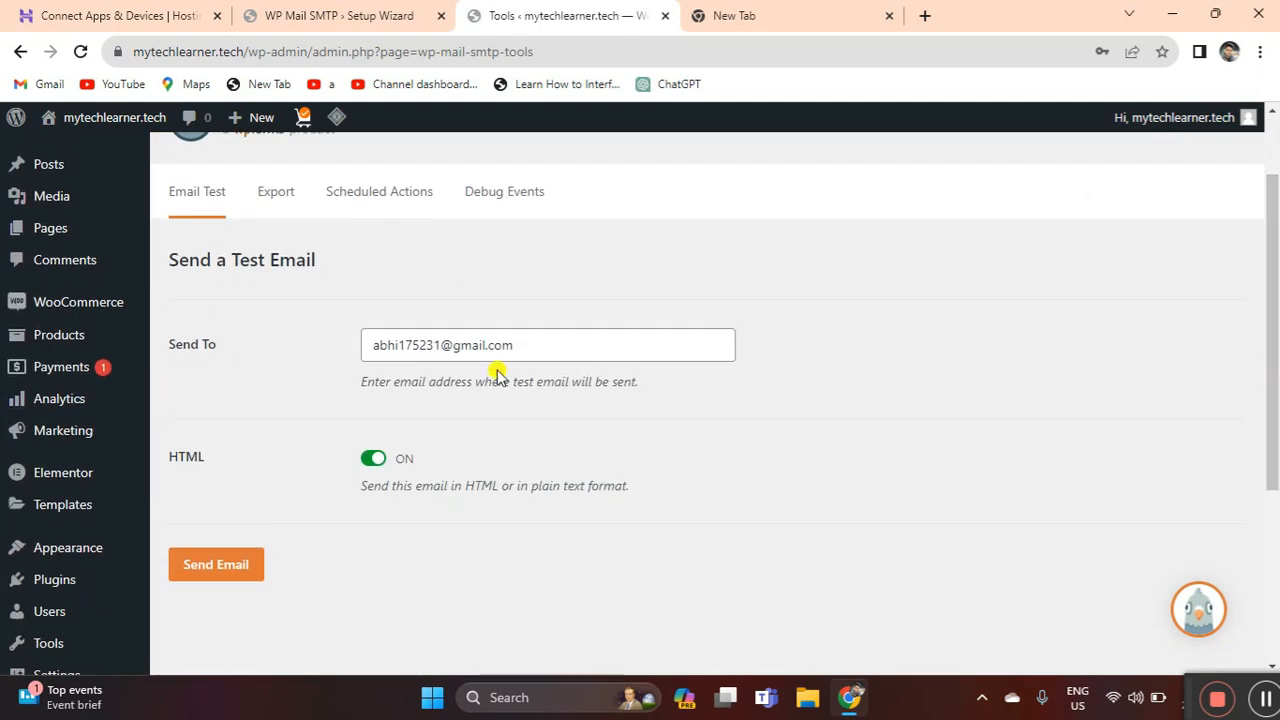
click(522, 340)
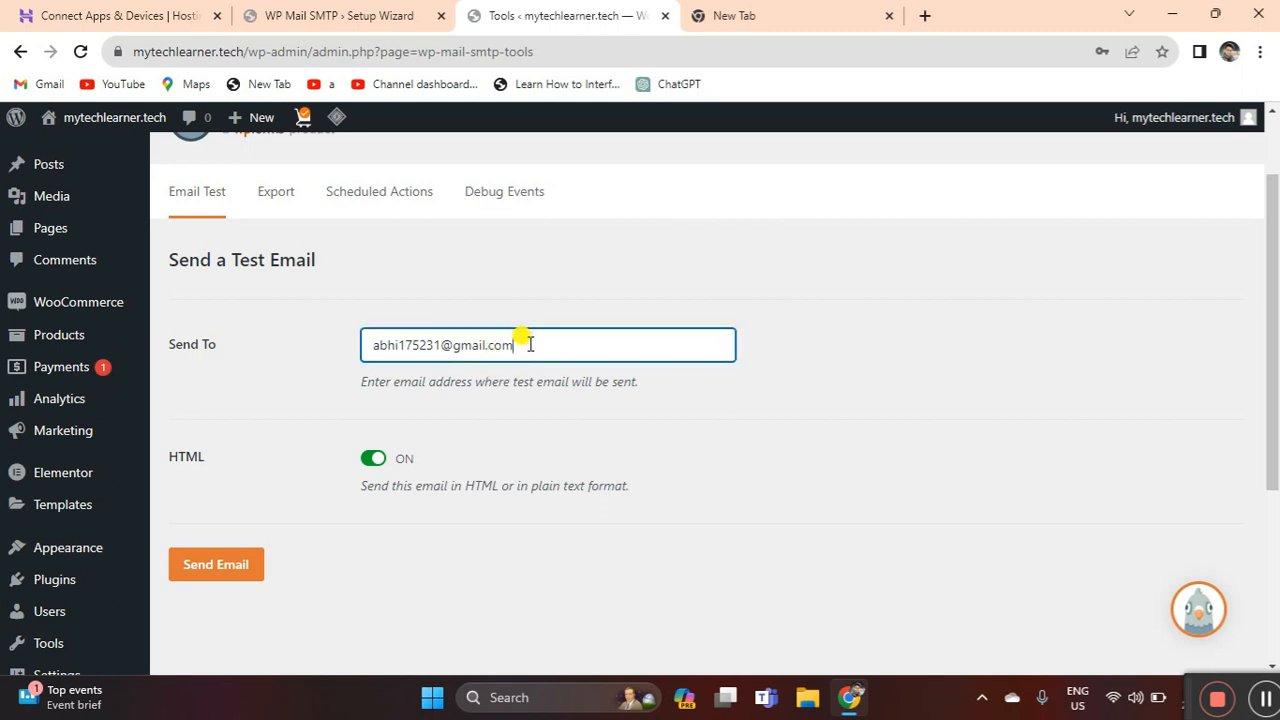
click(222, 569)
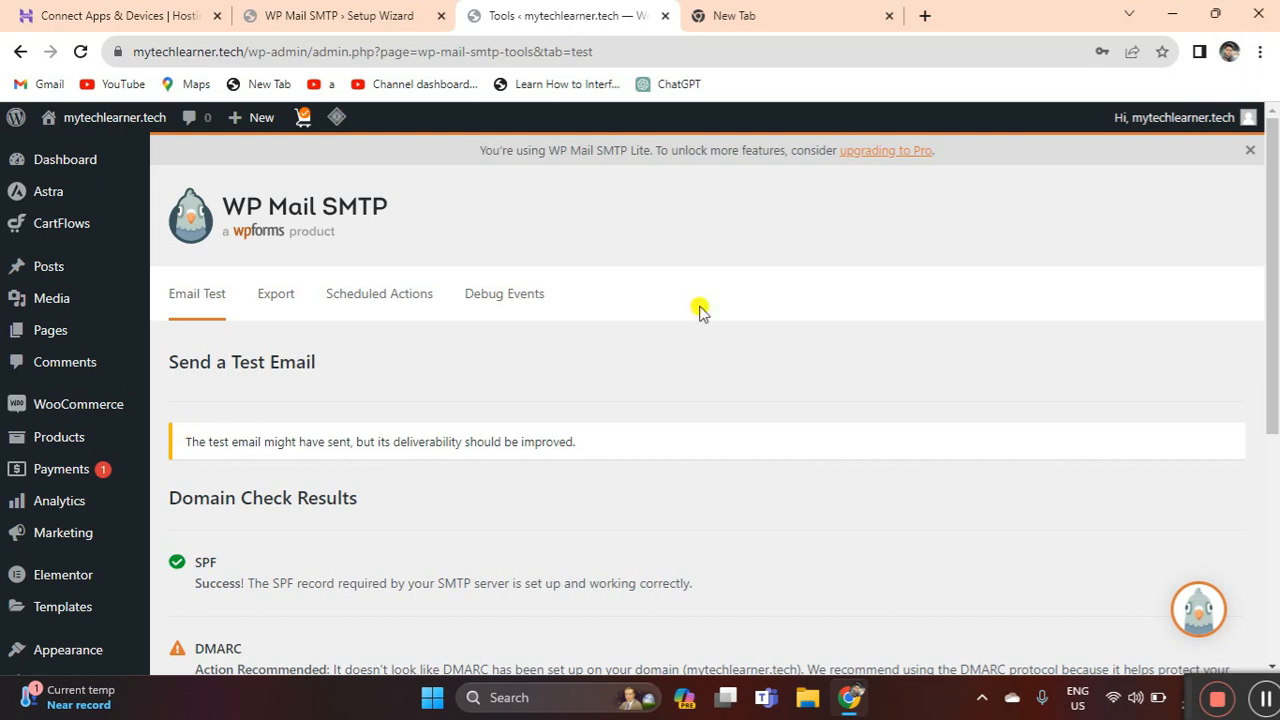
drag(1272, 305, 1270, 452)
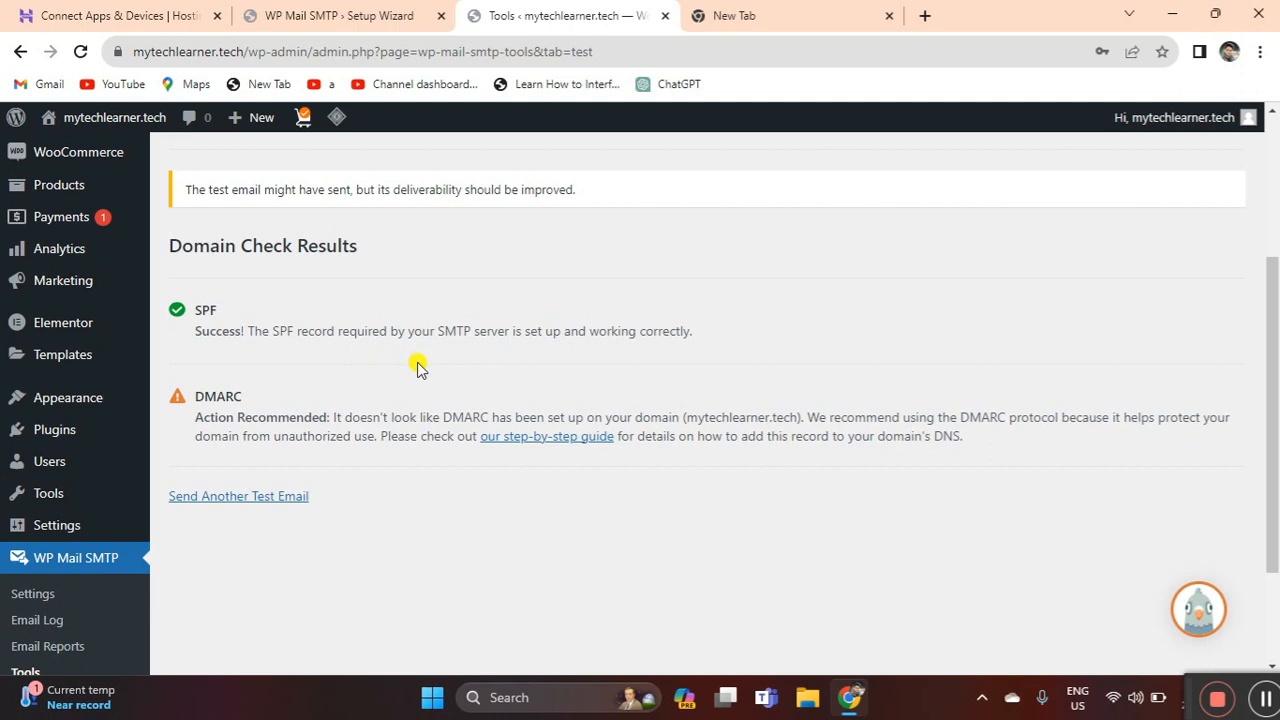
drag(1271, 391, 1275, 251)
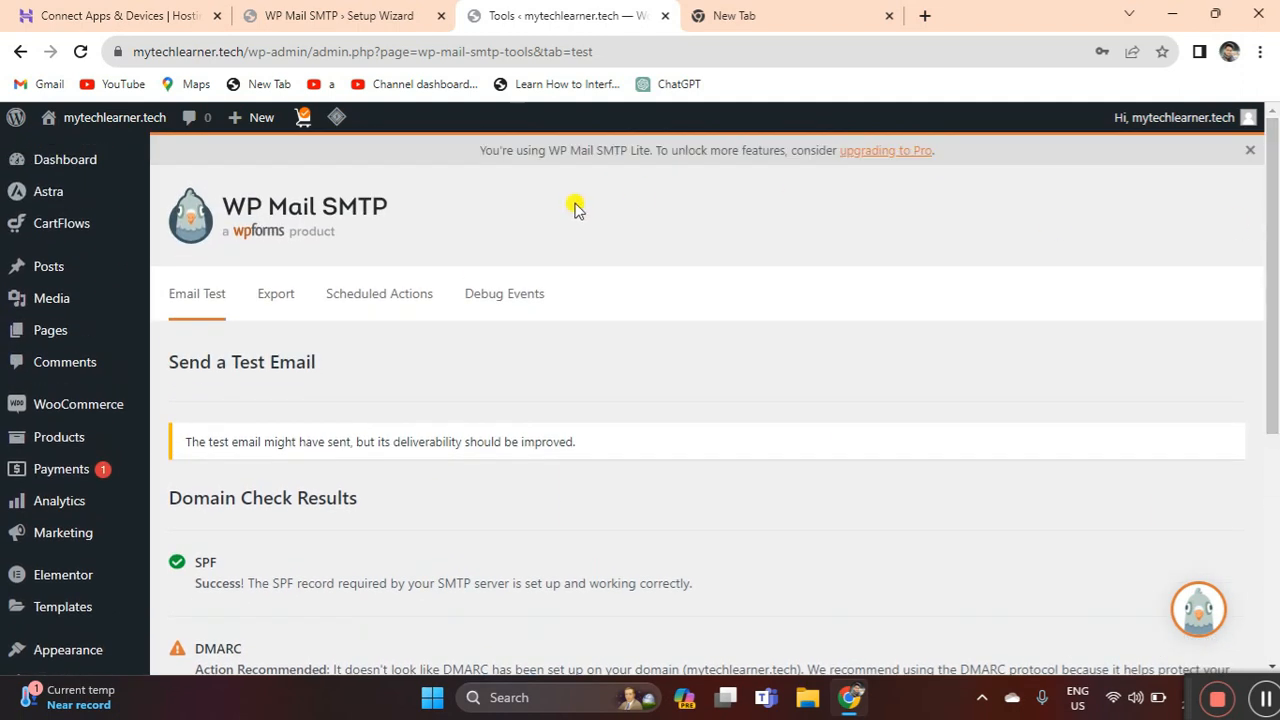
- Open Gmail in a new tab to examine the WP Mail SMTP test email, and return to the plugin's Email Test page
click(925, 15)
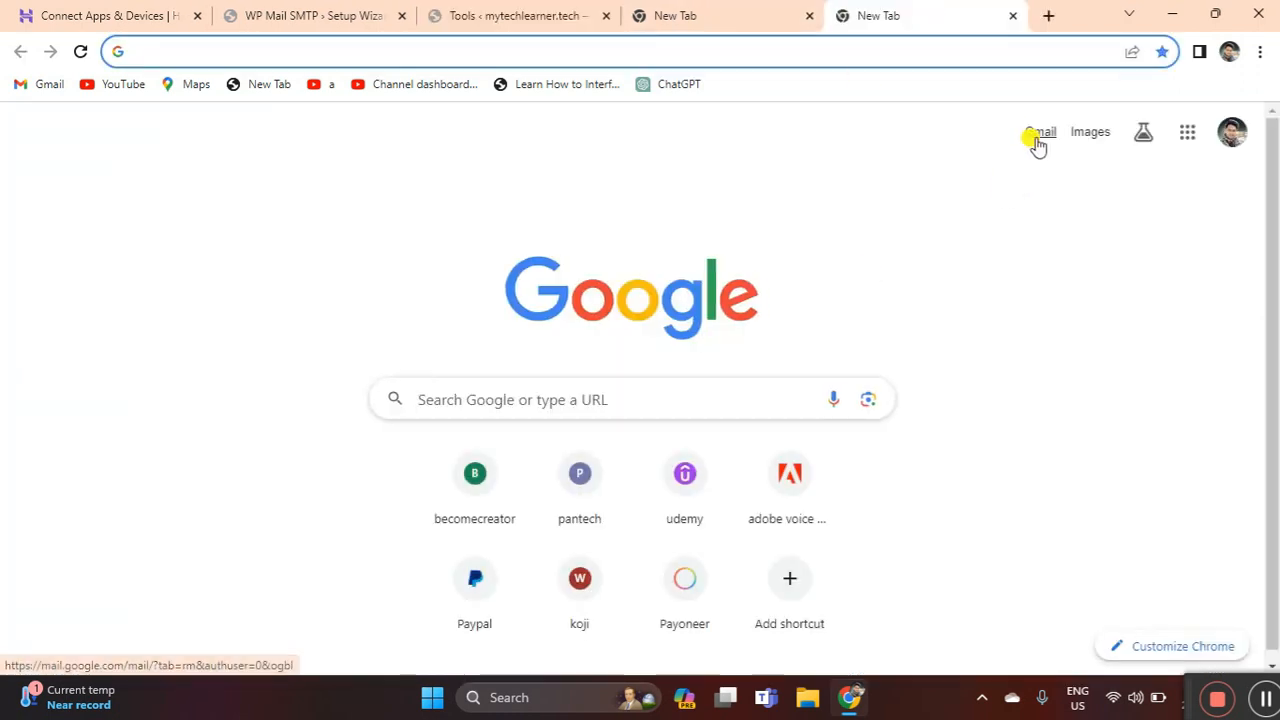
click(1041, 132)
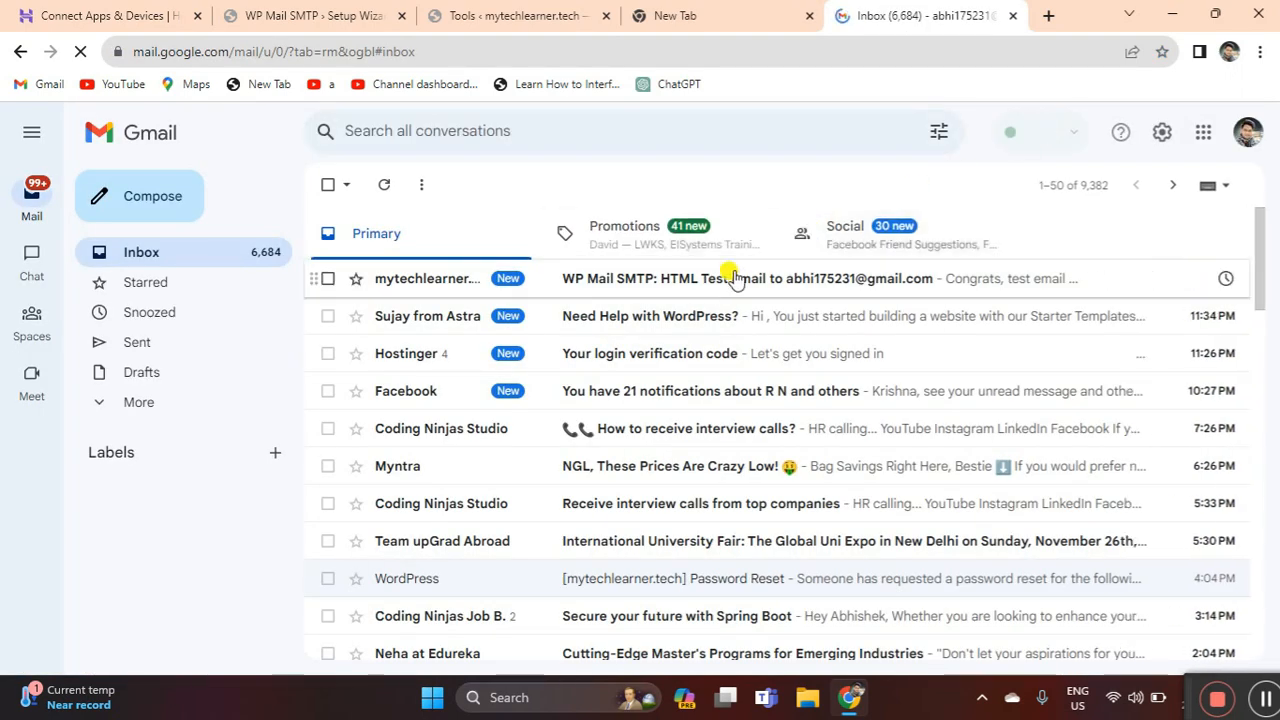
click(702, 284)
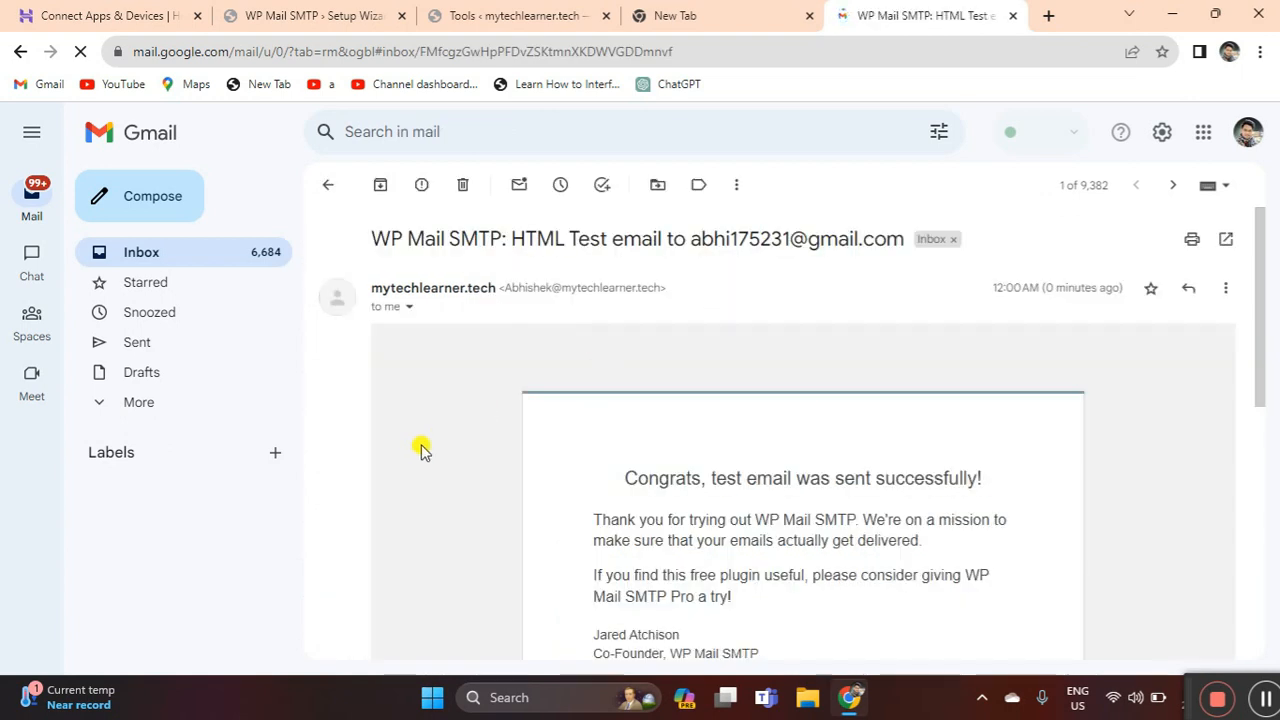
scroll(417, 452, down, 3)
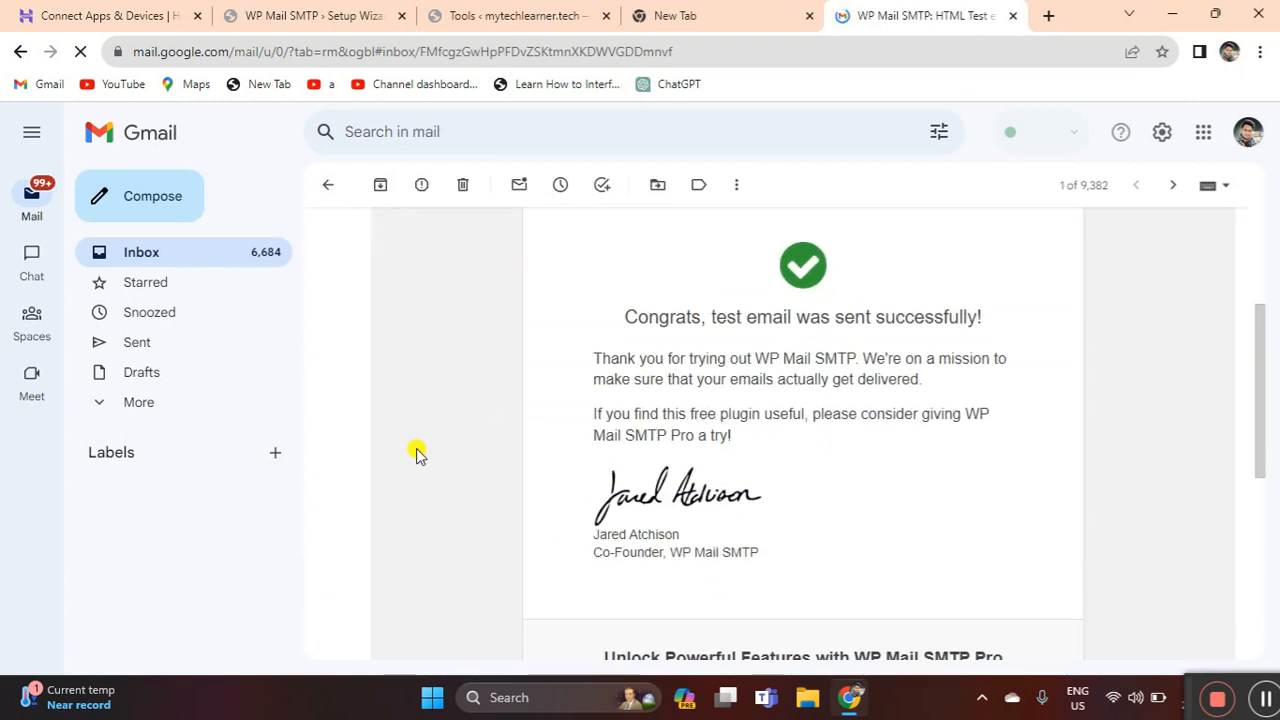
scroll(417, 452, down, 2)
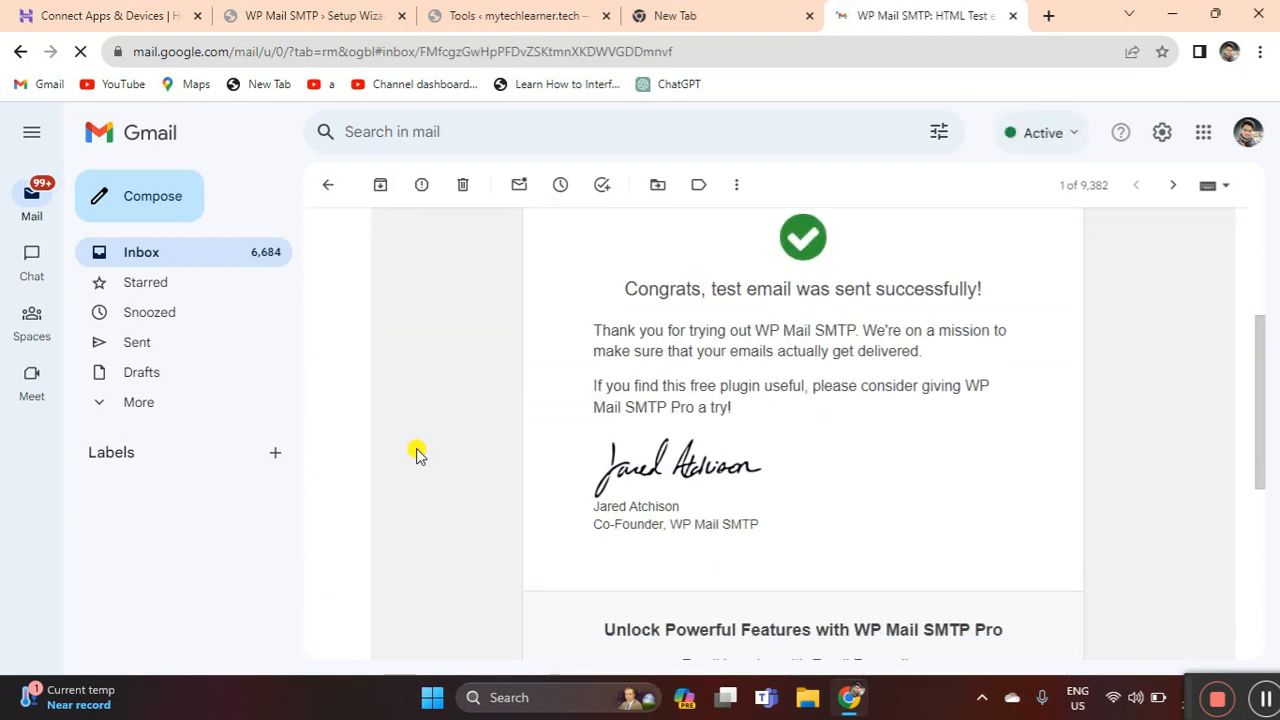
scroll(417, 452, down, 1)
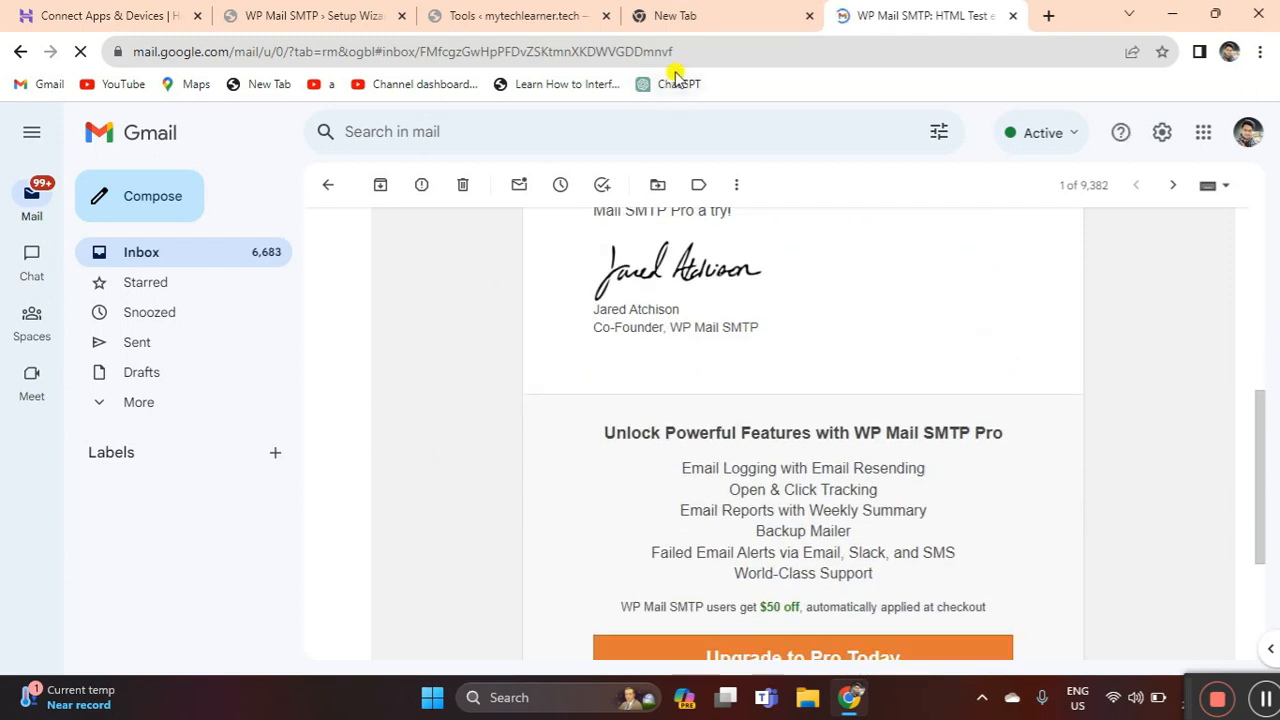
click(692, 18)
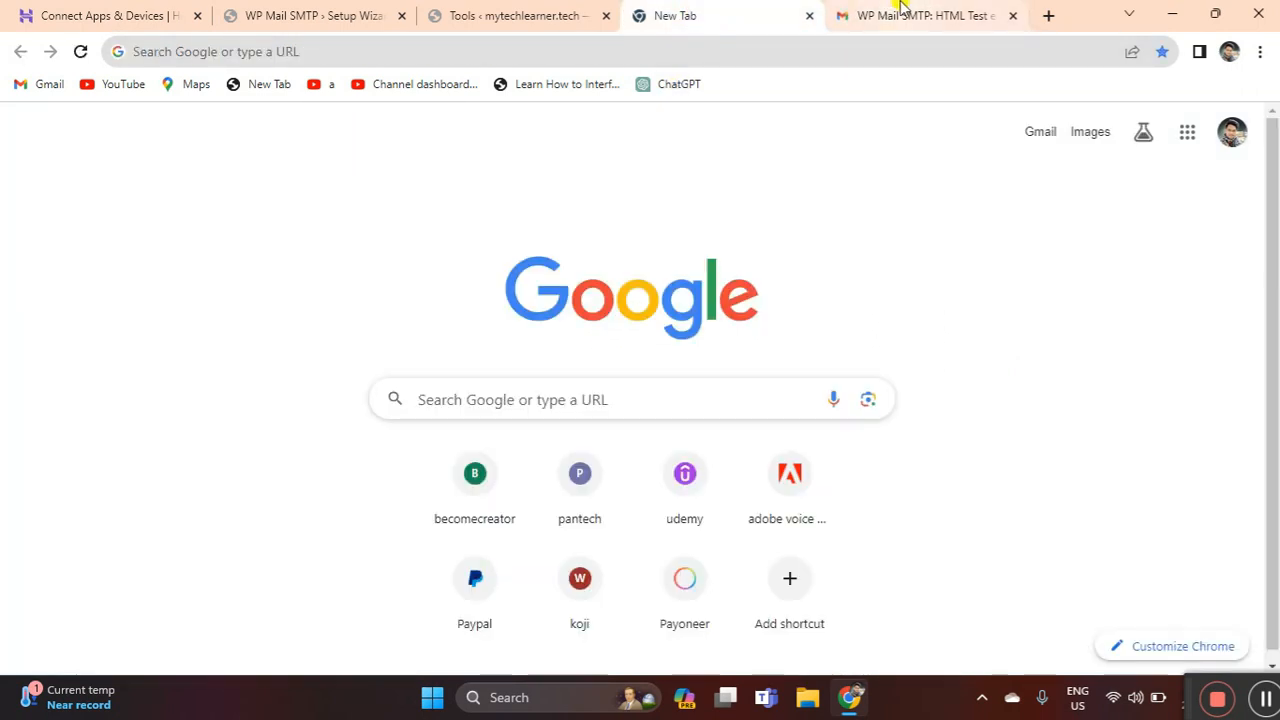
click(894, 12)
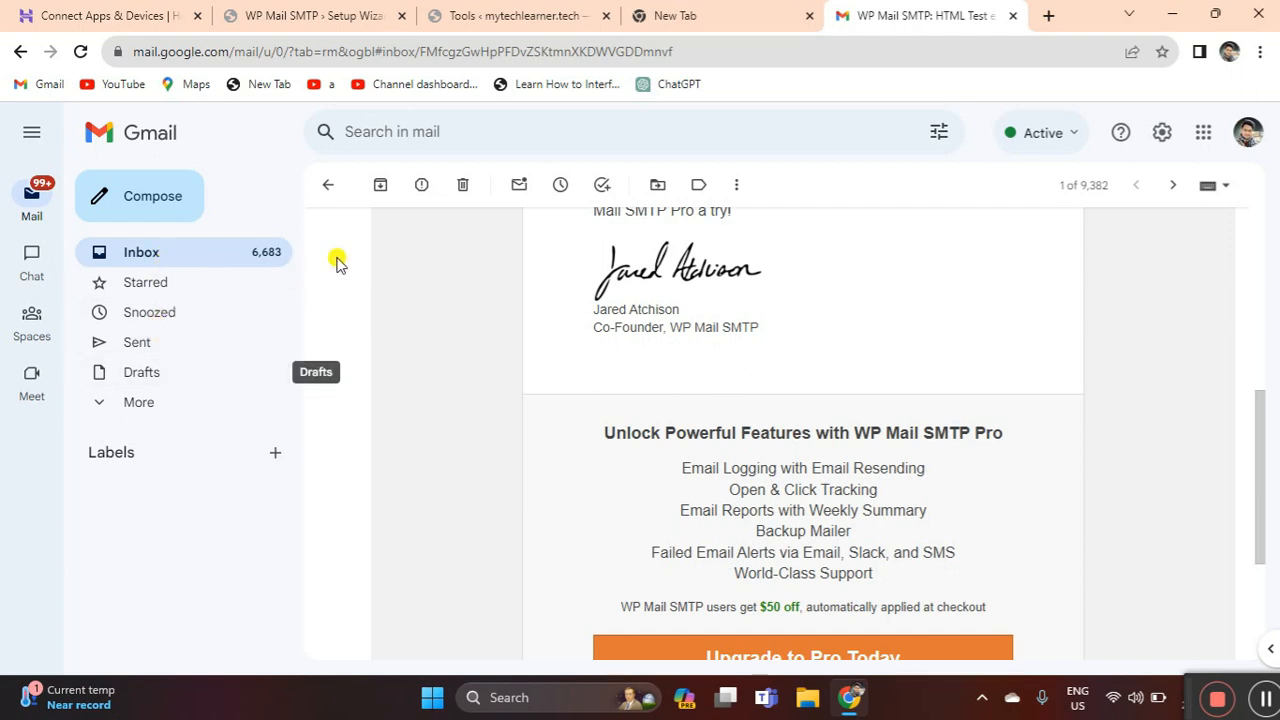
drag(1260, 423, 1260, 251)
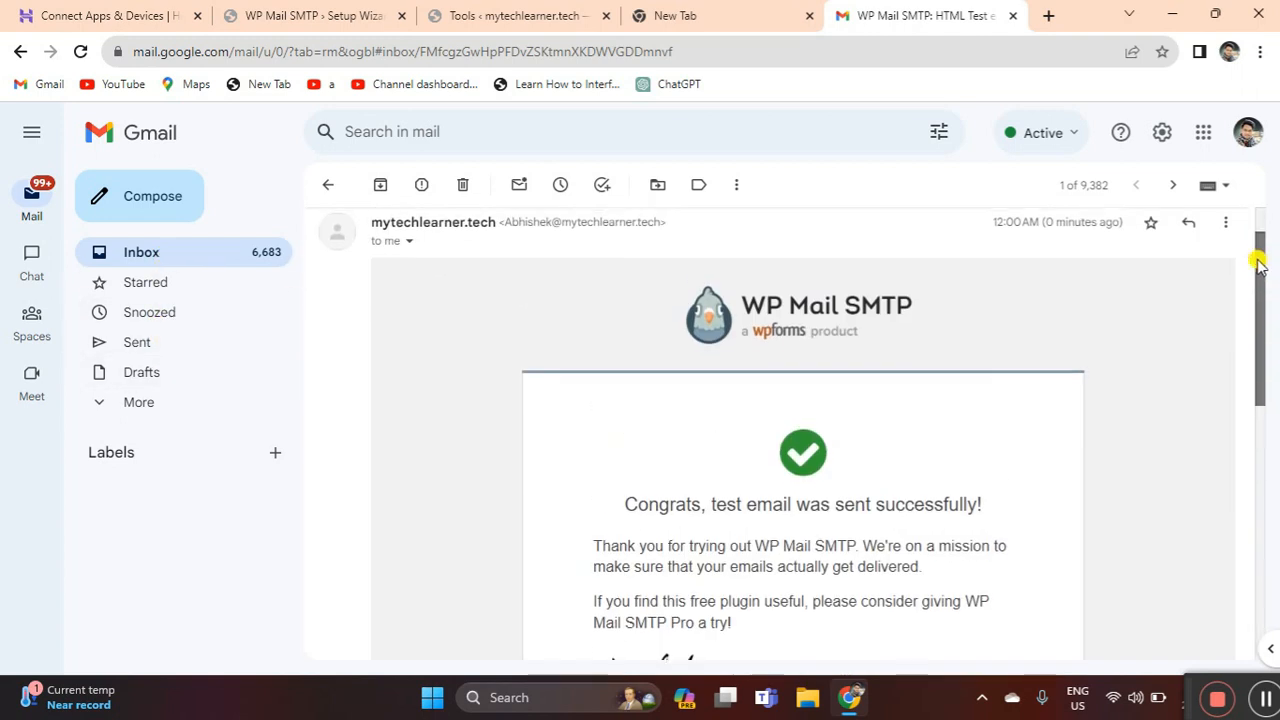
click(737, 8)
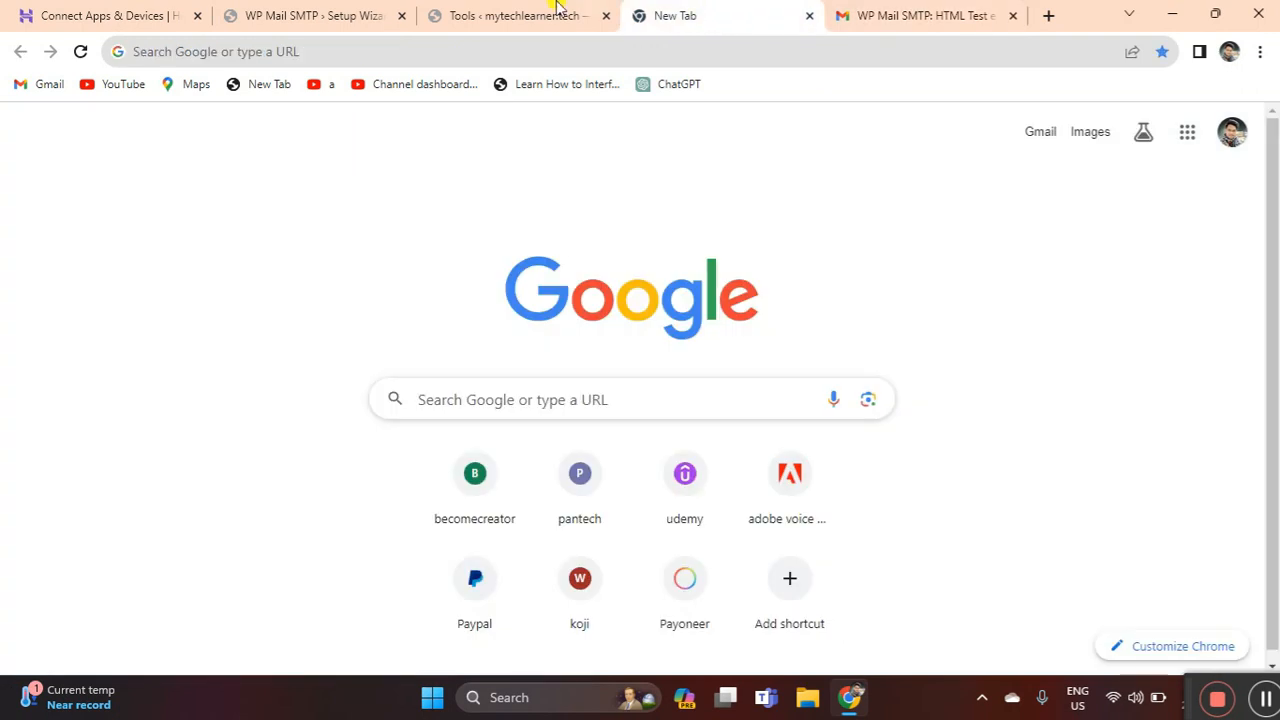
click(490, 8)
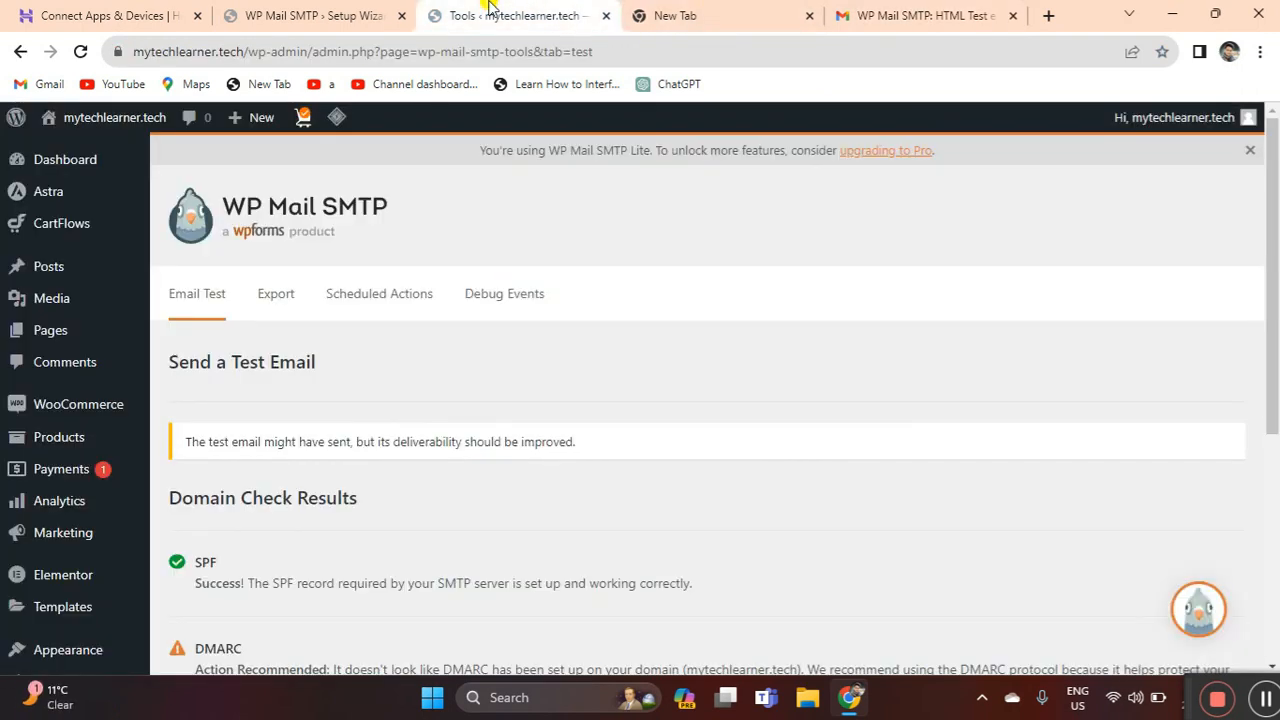